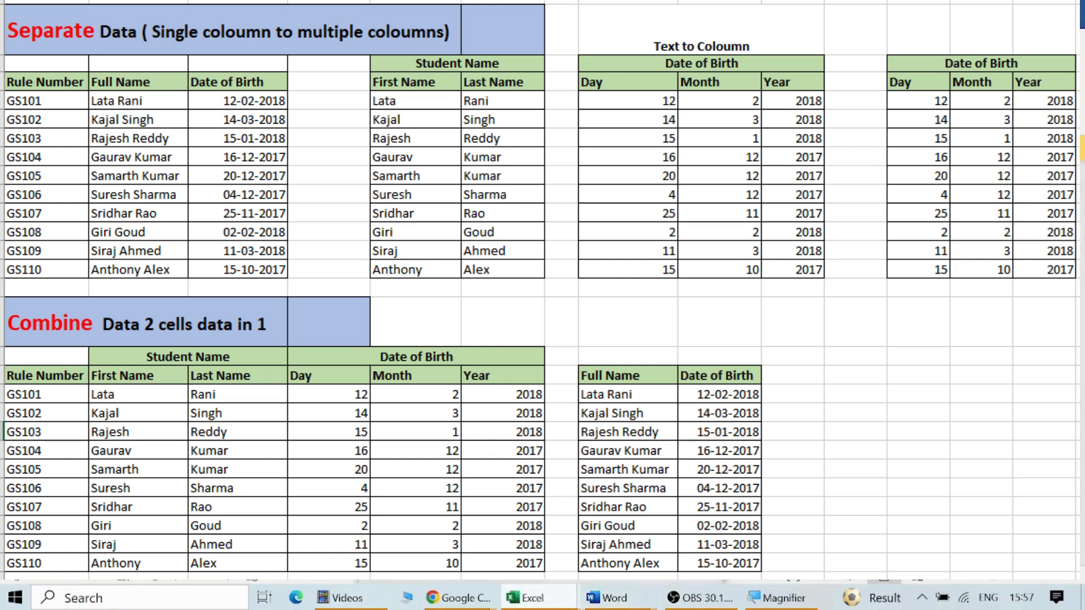
- Switch to the Excel workbook and enlarge the screen magnification to 125%
click(539, 597)
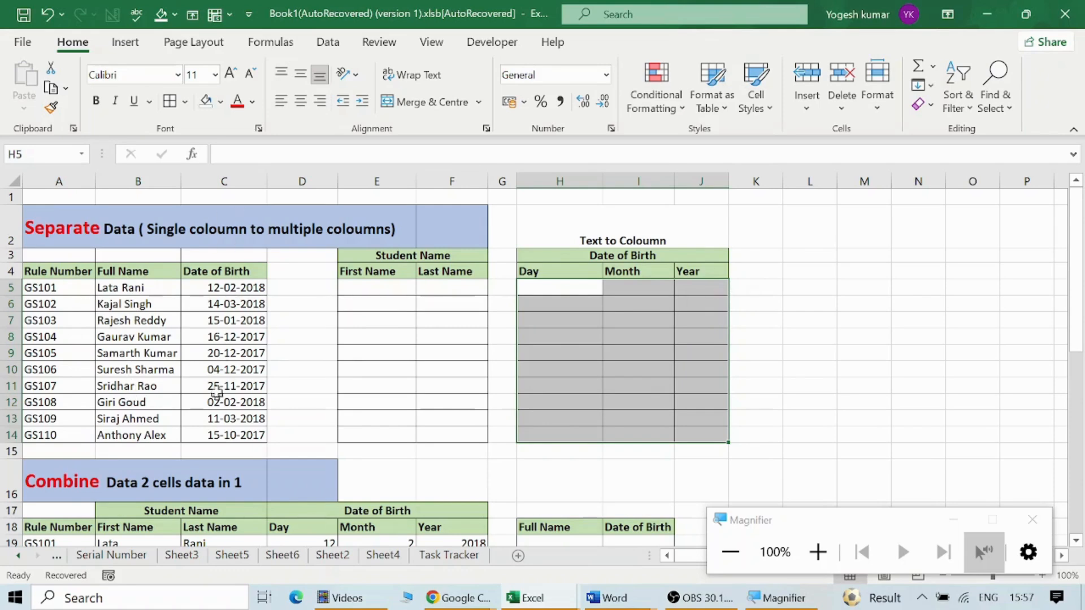
click(143, 290)
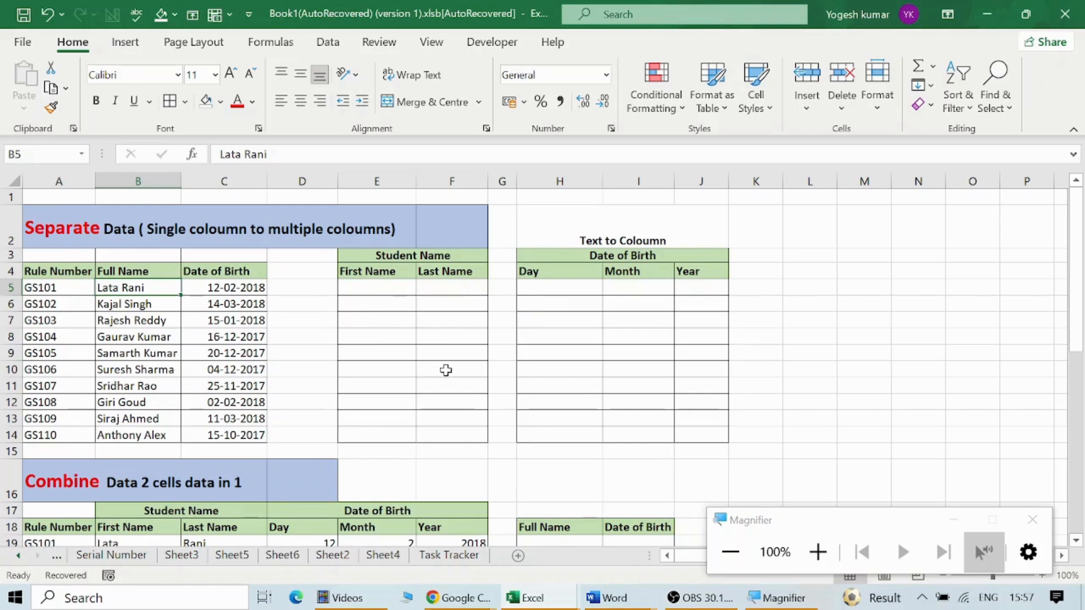
click(384, 289)
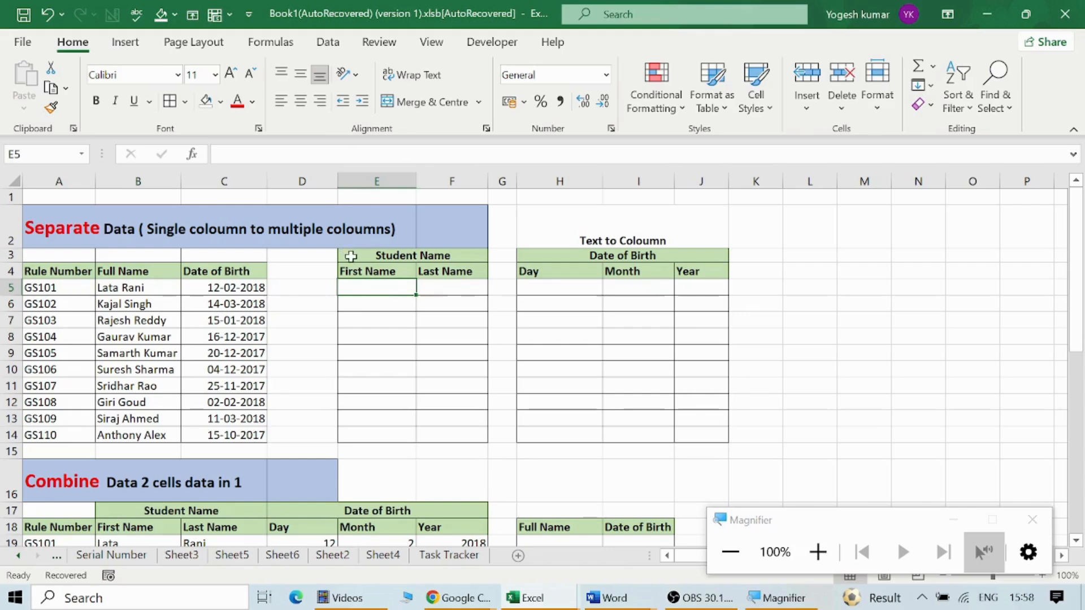
click(813, 552)
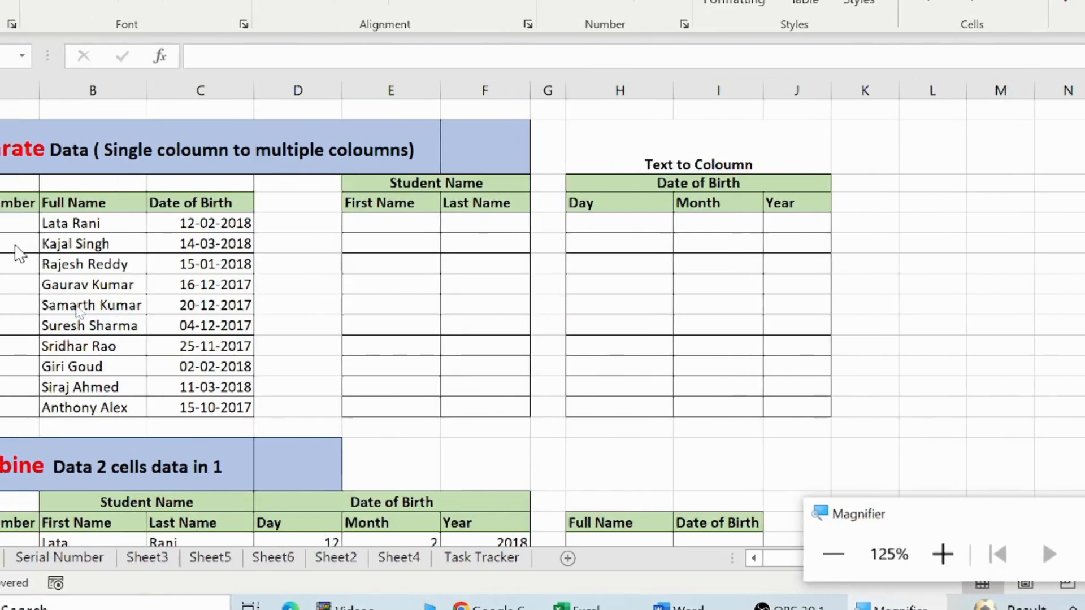
click(412, 222)
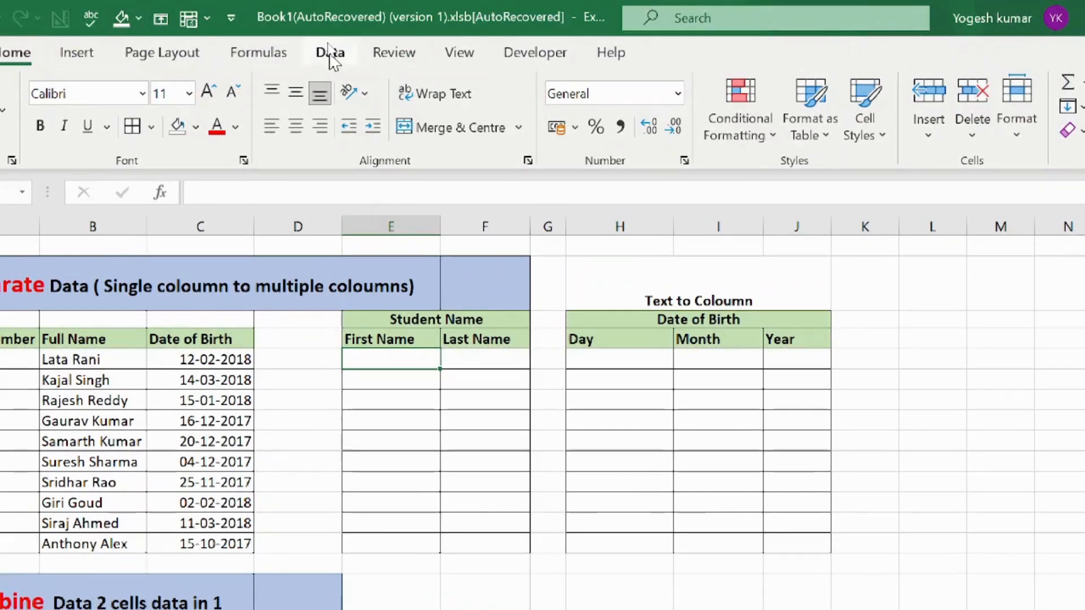
click(332, 57)
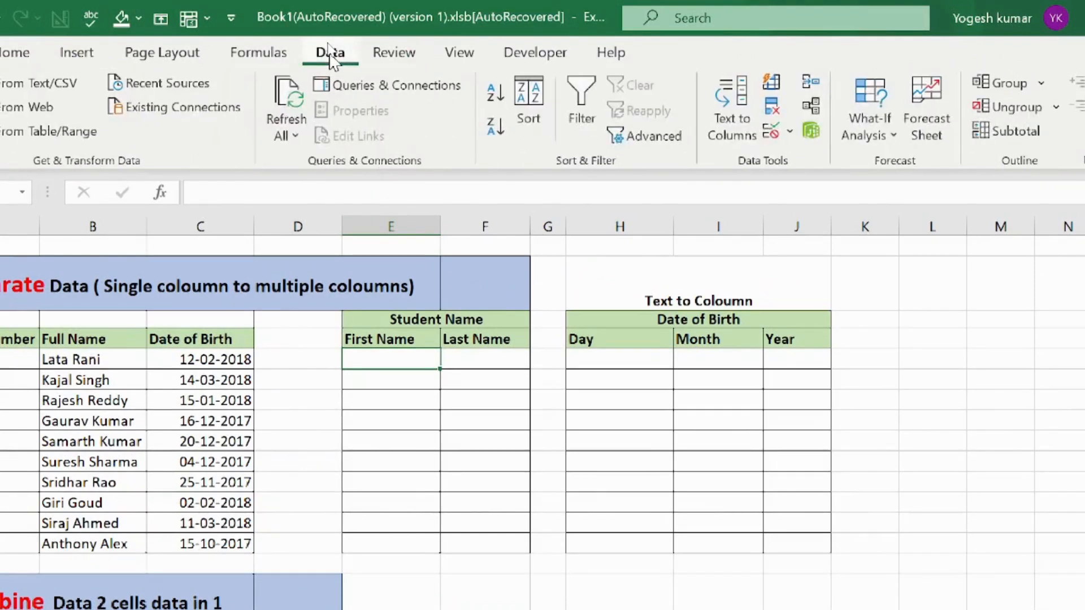
click(736, 116)
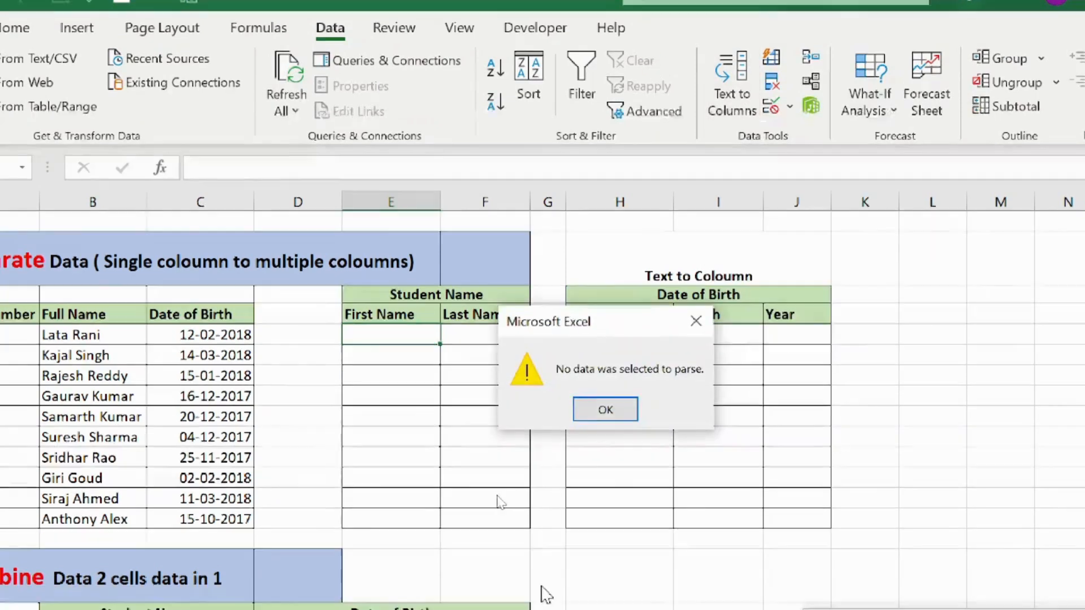
click(633, 413)
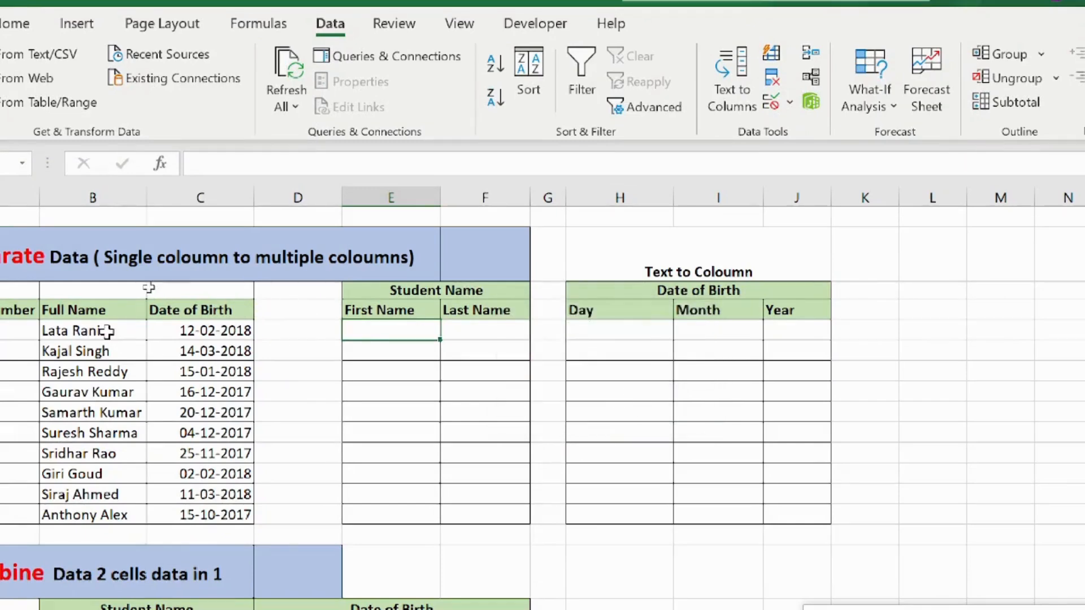
- Start Text to Columns on the full names in B5:B14, keeping Delimited as the original data type
drag(108, 330, 100, 515)
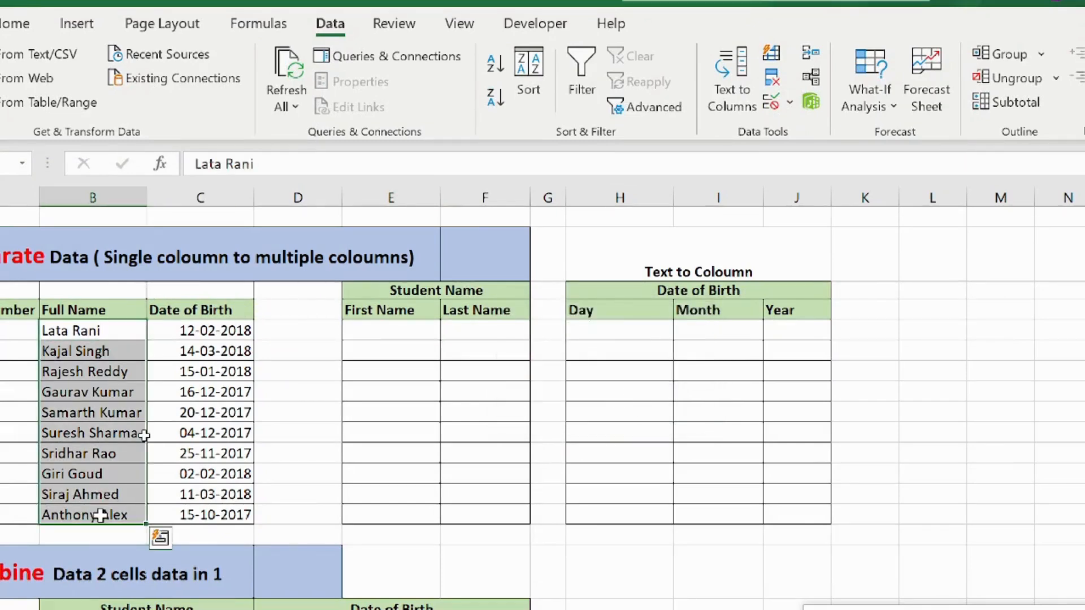
click(735, 80)
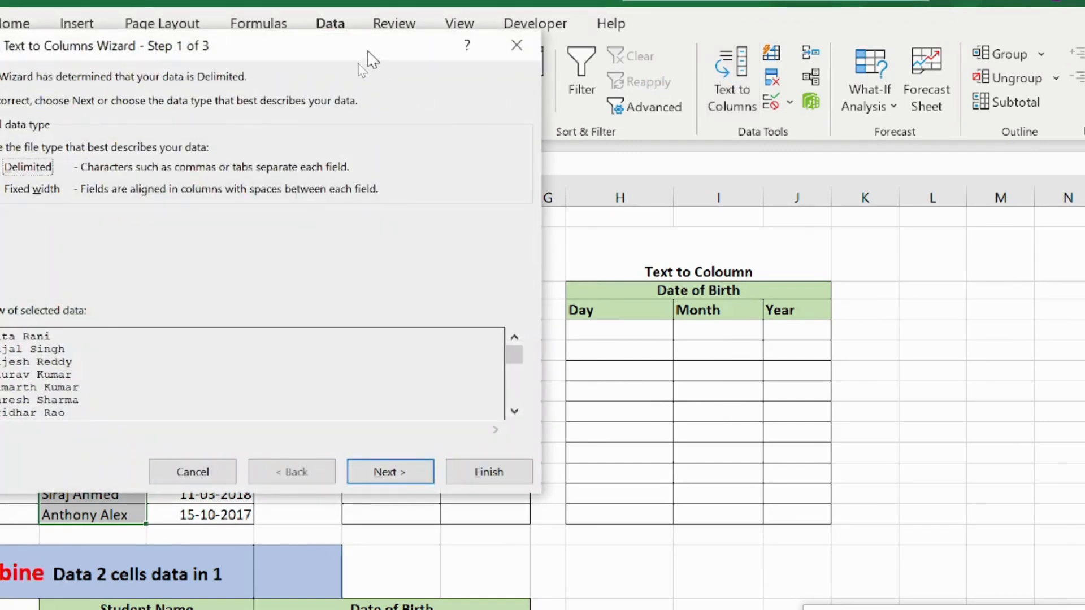
drag(366, 50, 624, 58)
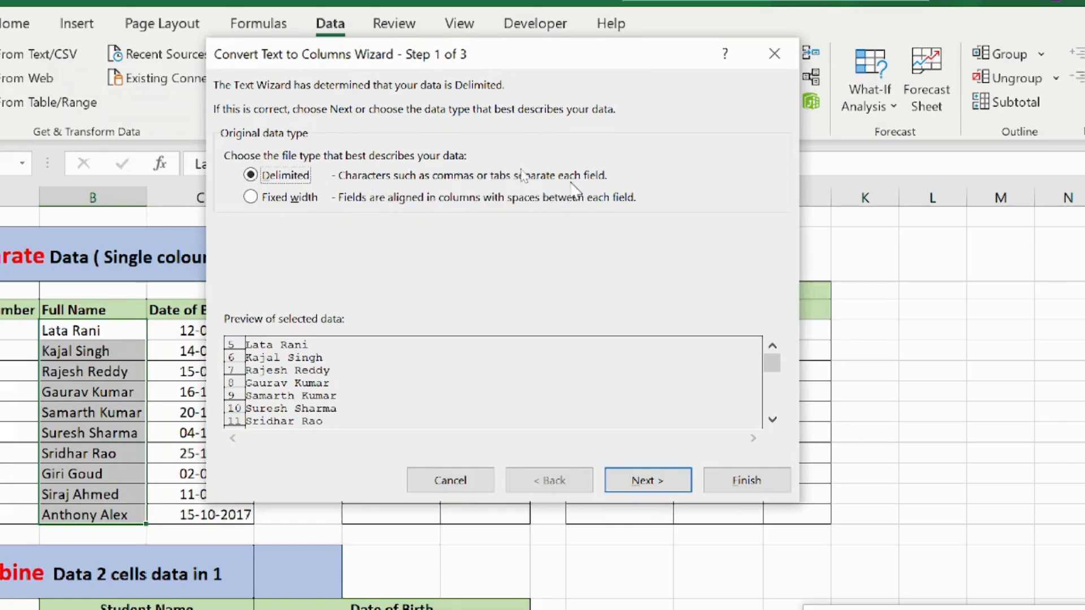
click(637, 483)
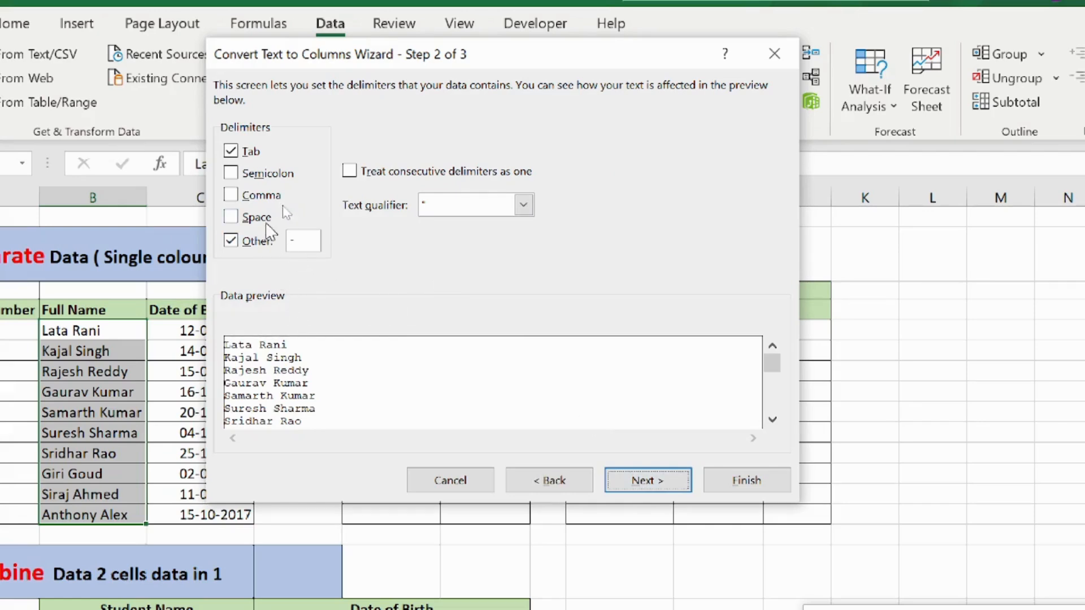
- Split the full names at spaces by enabling the Space delimiter and turning off the Other delimiter
drag(459, 55, 563, 62)
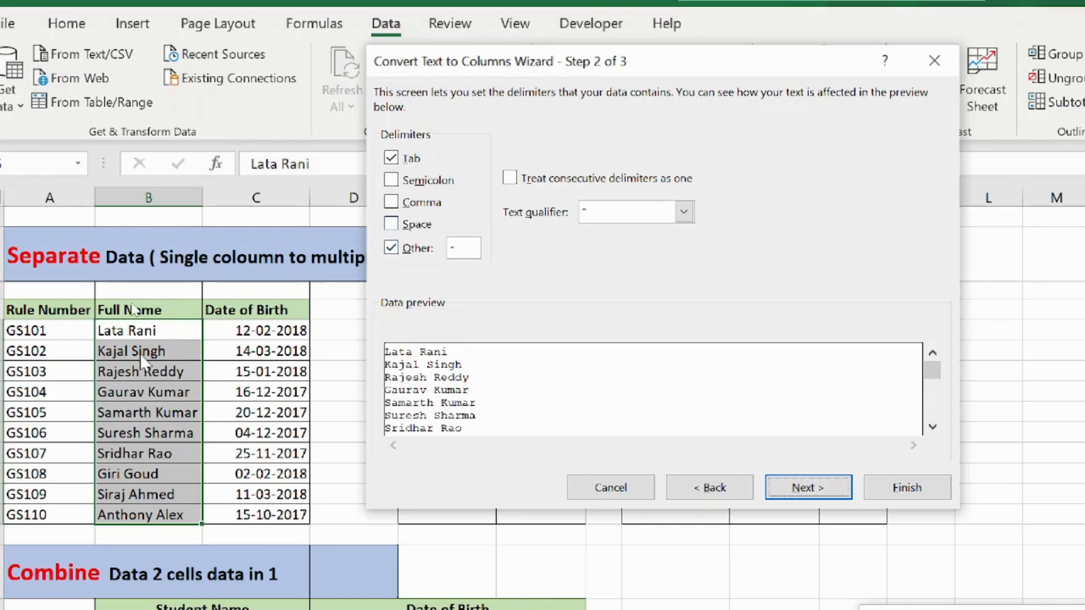
click(391, 224)
click(391, 248)
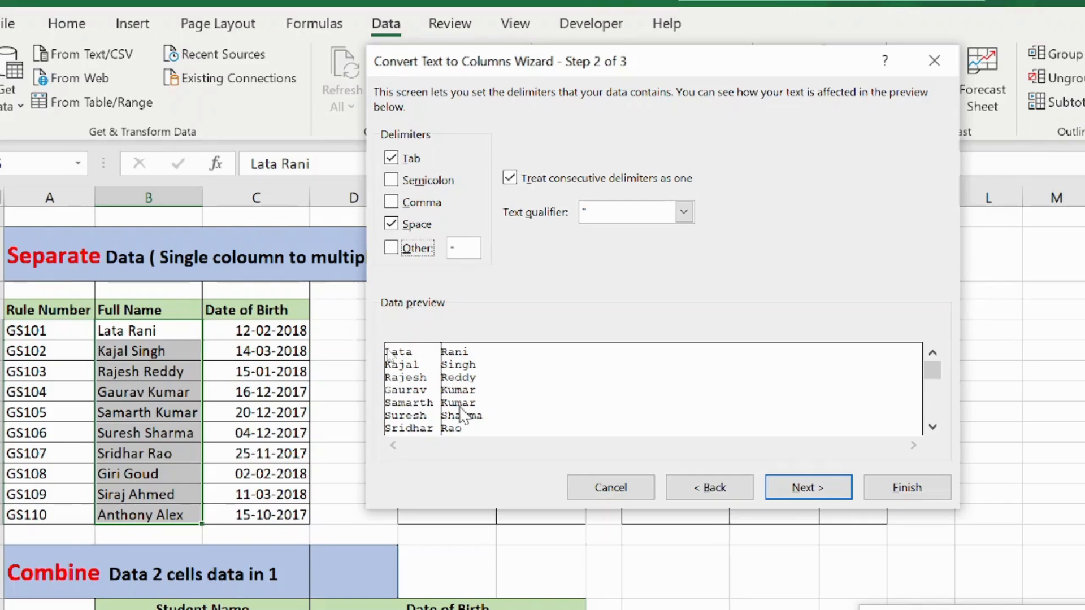
click(804, 489)
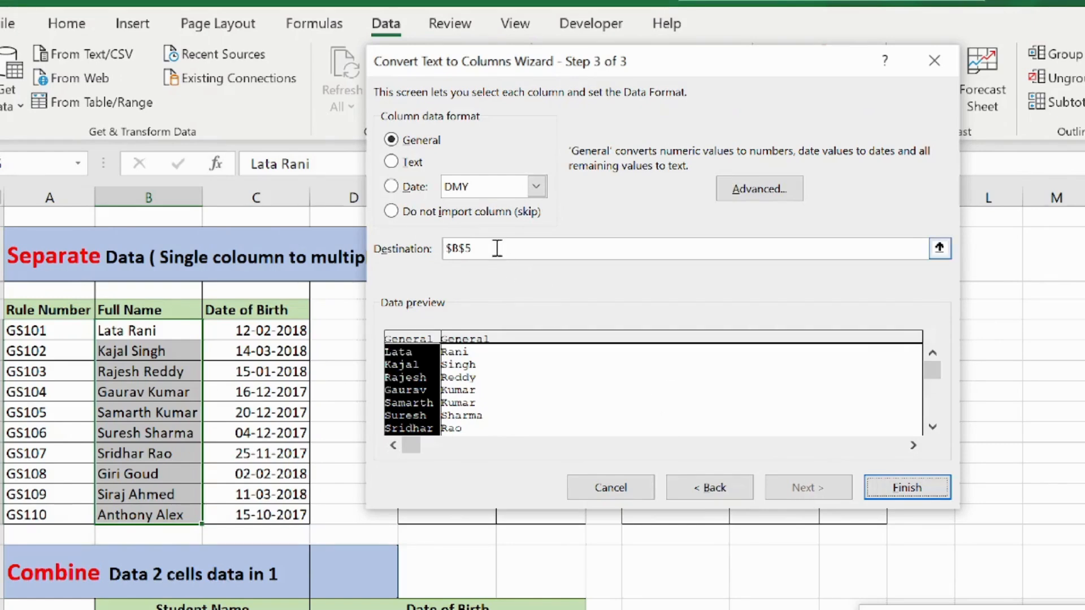
- Set the destination of the split names to E5 and finish the conversion, replacing the existing data
drag(500, 249, 456, 248)
key(BackSpace)
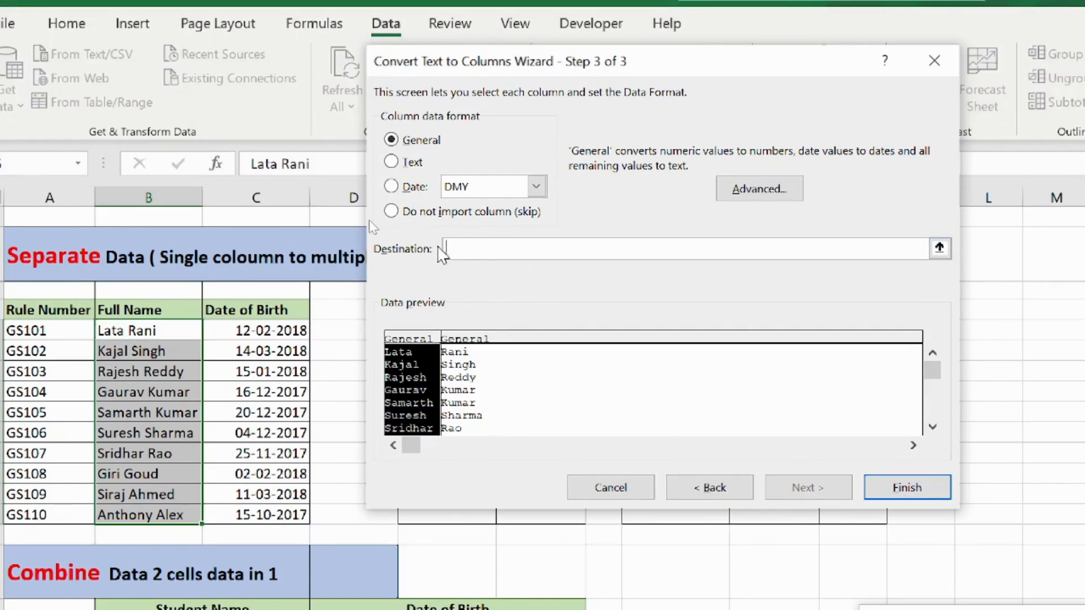
drag(602, 58, 727, 73)
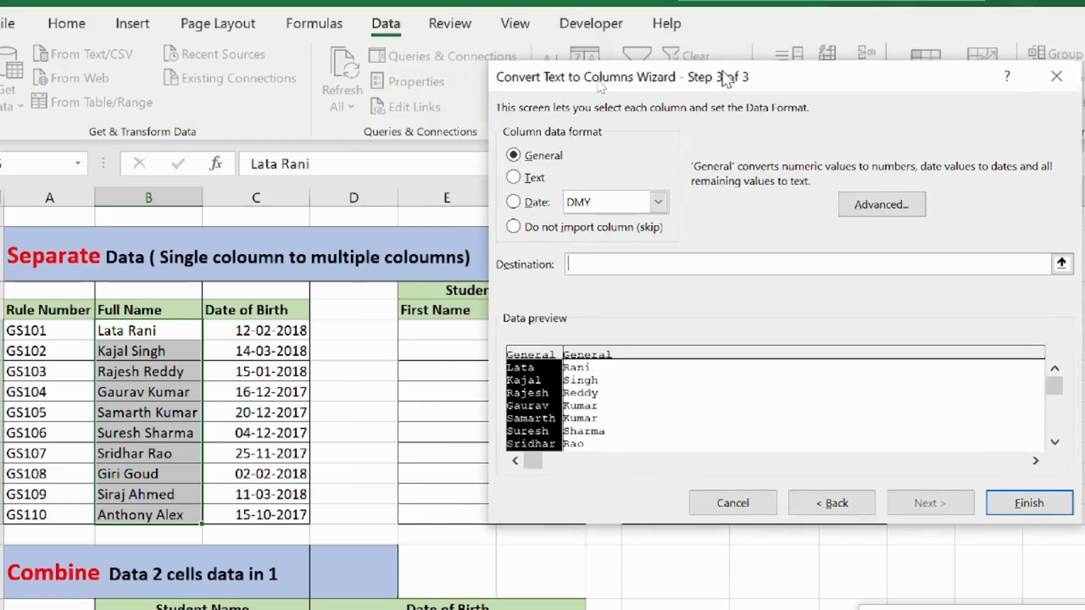
click(451, 326)
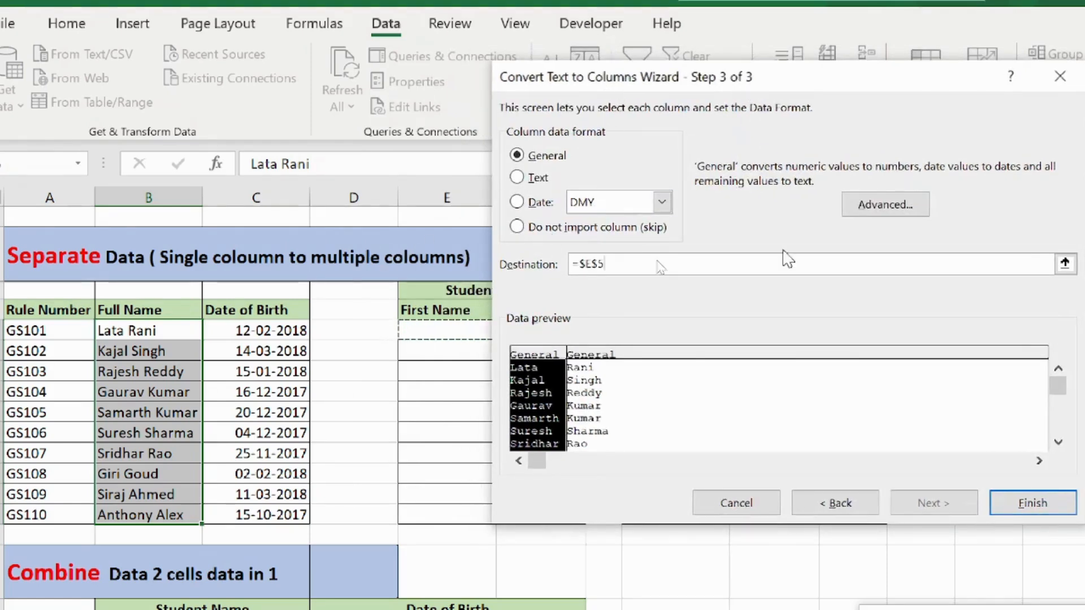
click(1031, 502)
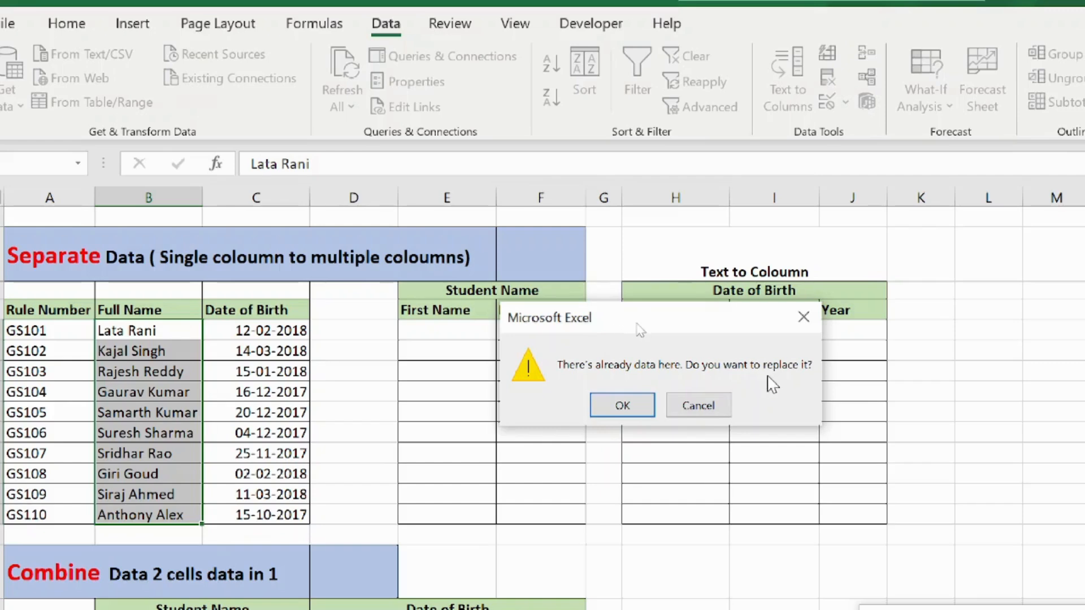
click(629, 404)
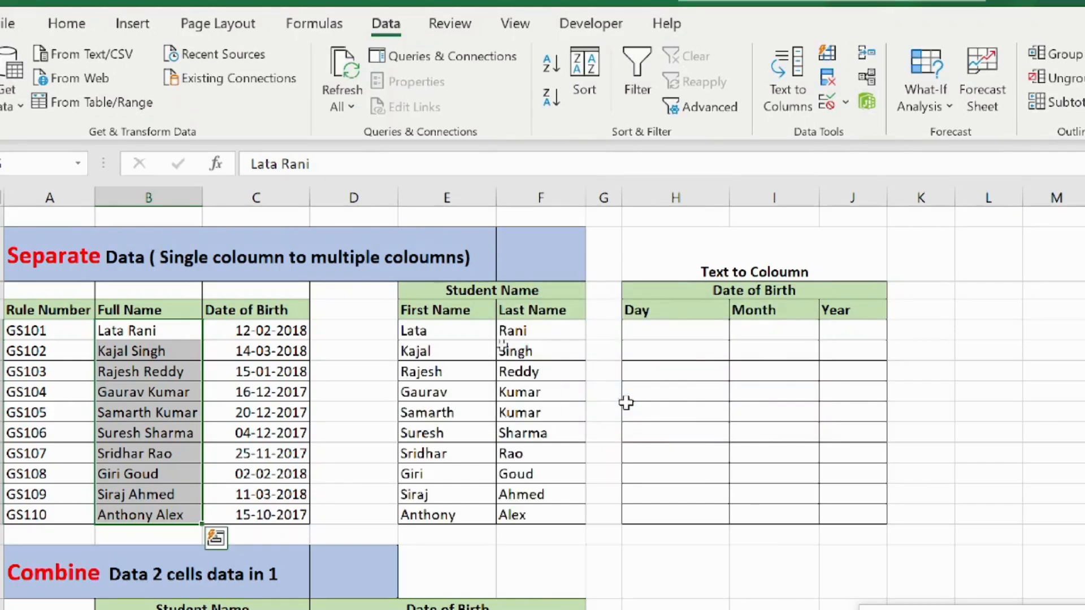
click(461, 338)
drag(460, 338, 451, 514)
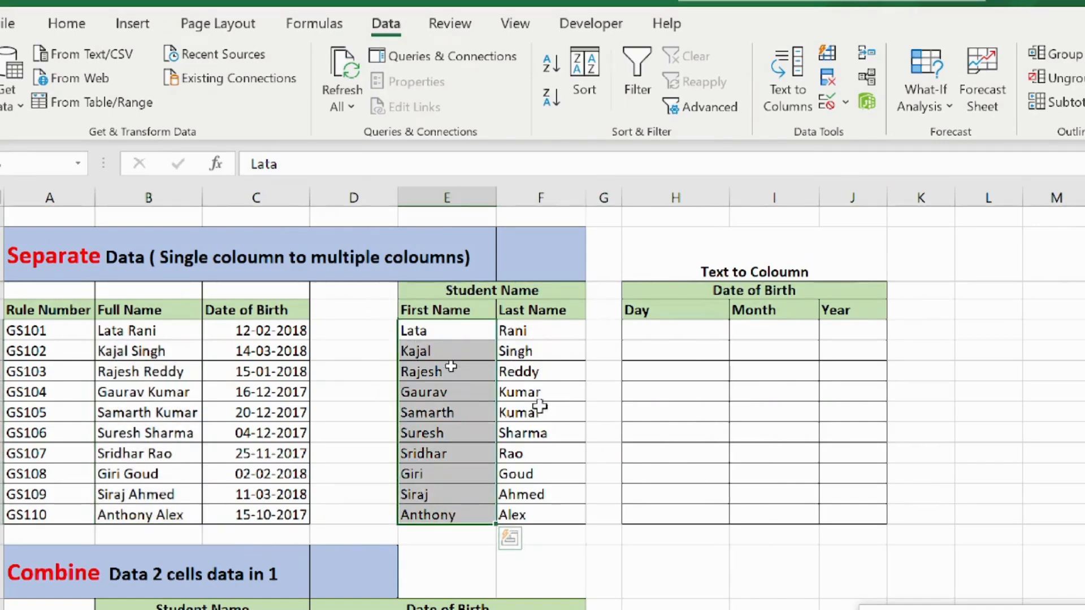
drag(540, 331, 534, 505)
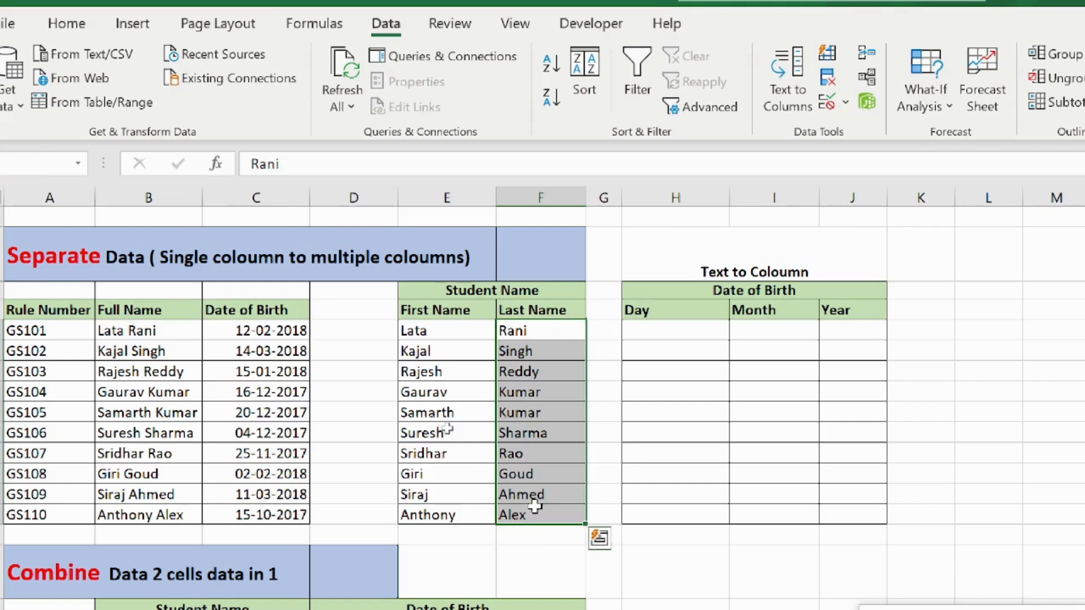
click(645, 332)
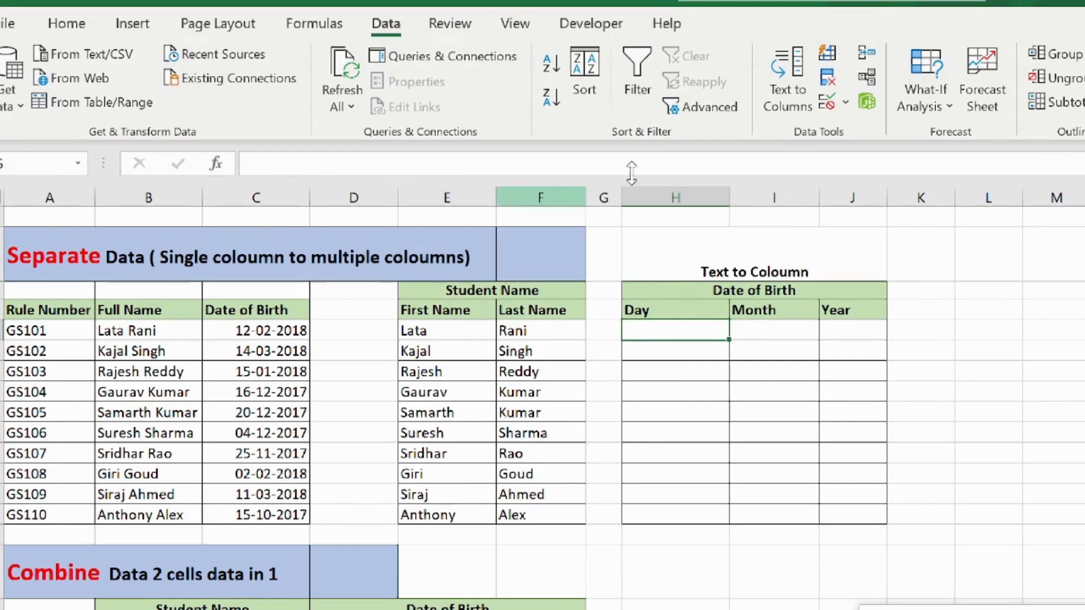
click(784, 113)
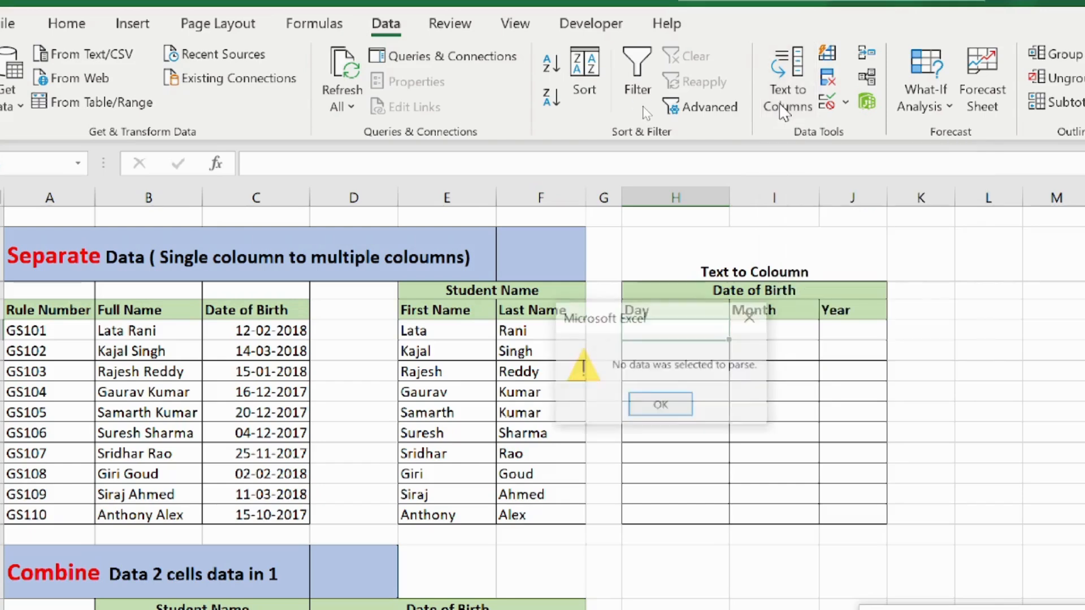
click(650, 405)
- Start Text to Columns on the dates of birth in C5:C14, keeping Delimited as the original data type
drag(258, 334, 251, 498)
drag(251, 510, 250, 510)
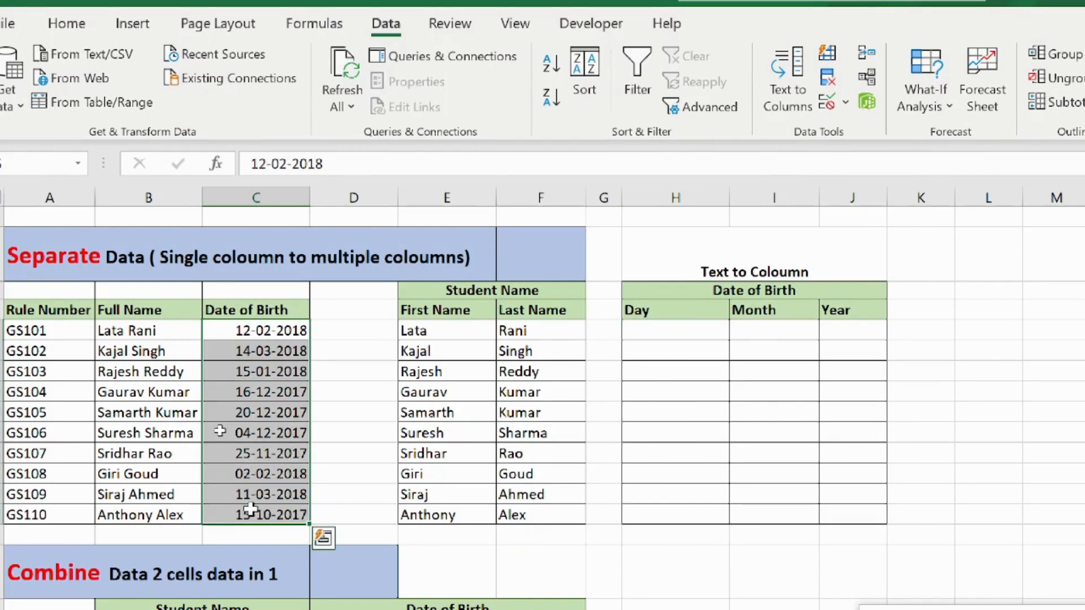
click(781, 91)
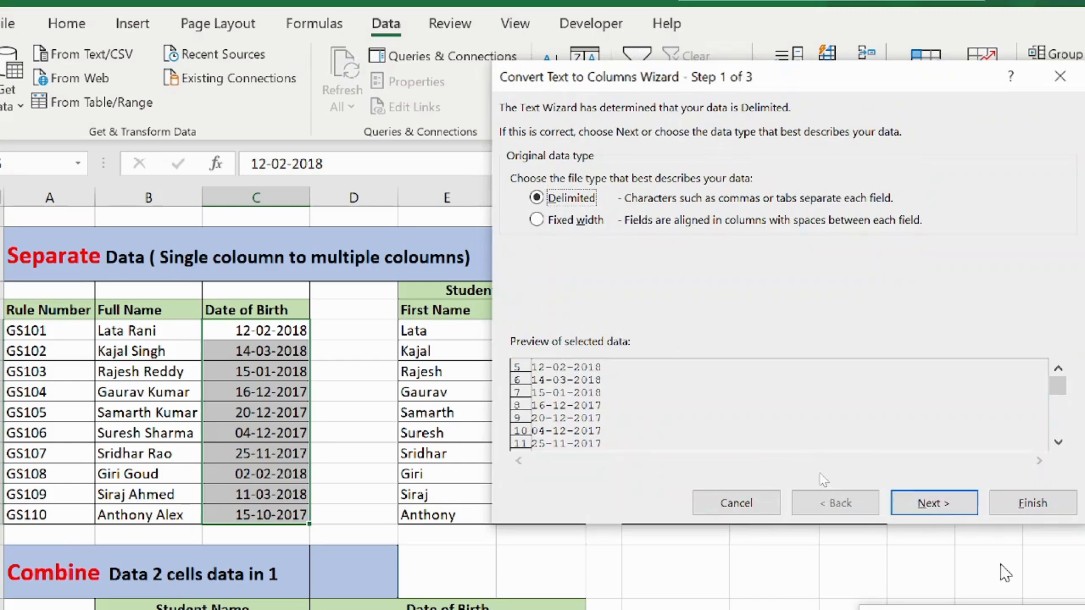
click(936, 502)
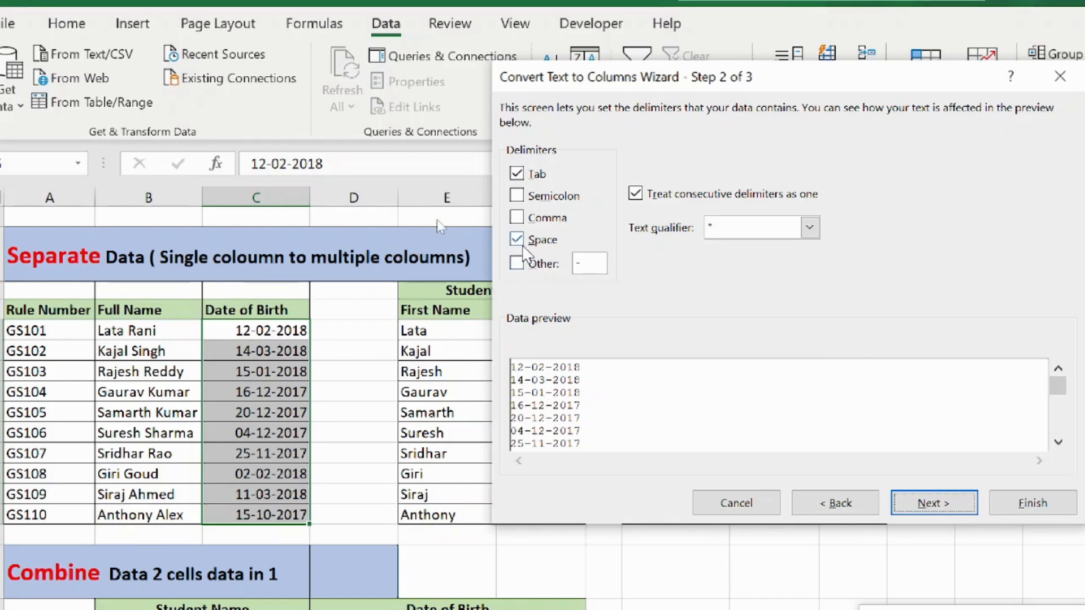
- Split the dates at hyphens by turning off the Space delimiter and enabling Other with "-"
click(518, 240)
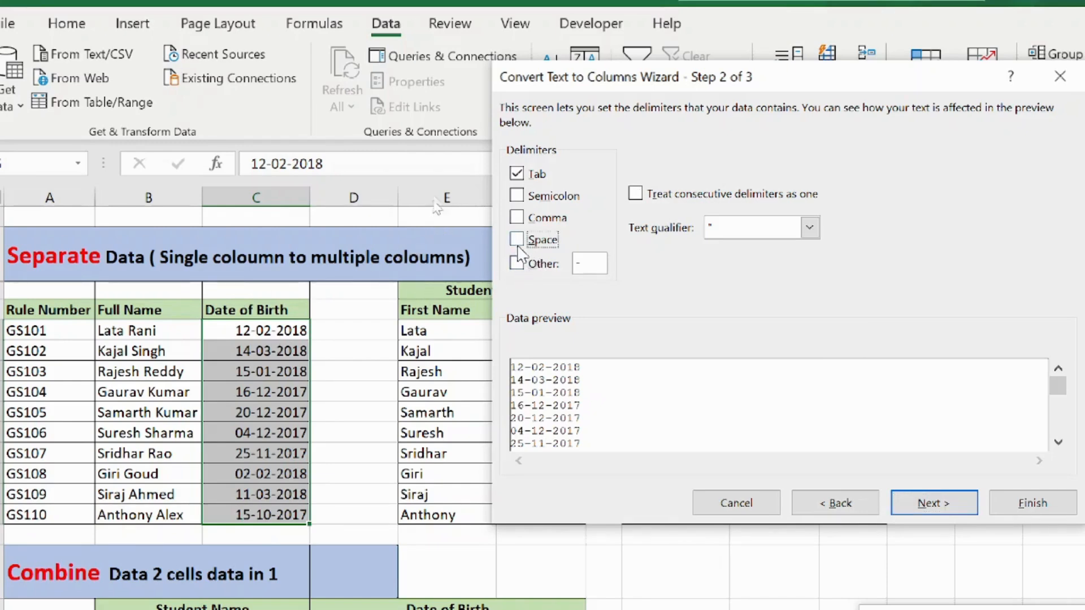
click(517, 264)
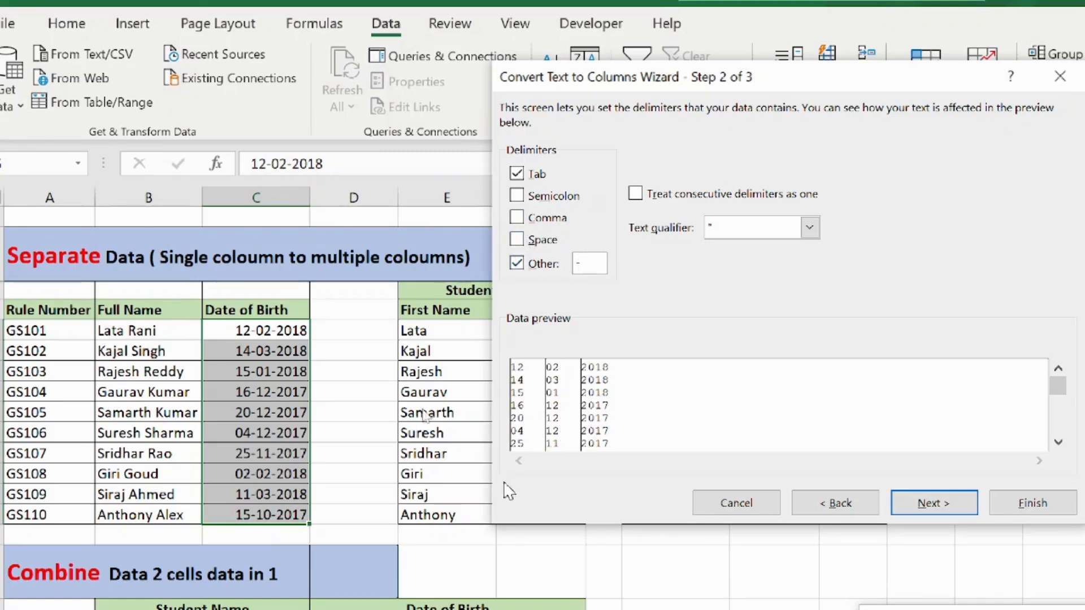
click(919, 512)
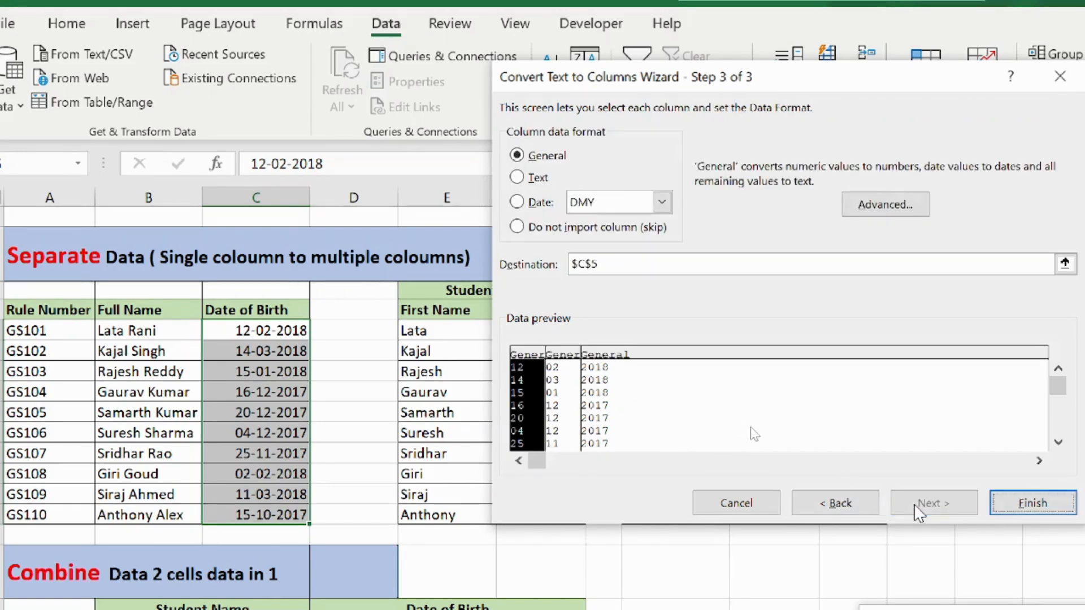
- Set the destination of the split dates to H5 and finish the conversion, replacing the existing data
drag(612, 264, 534, 264)
key(BackSpace)
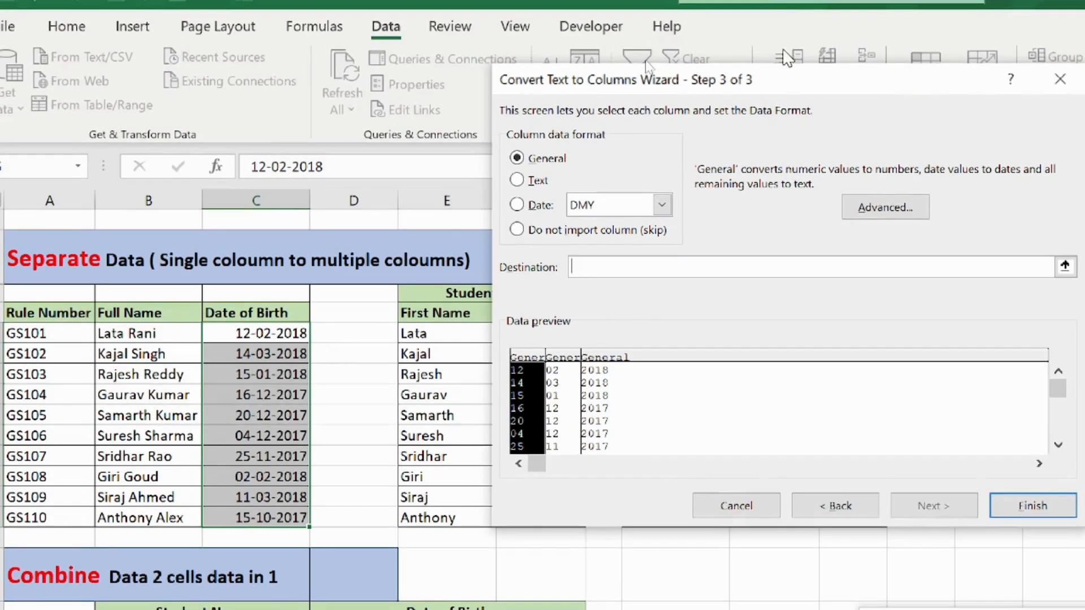
drag(766, 85, 278, 126)
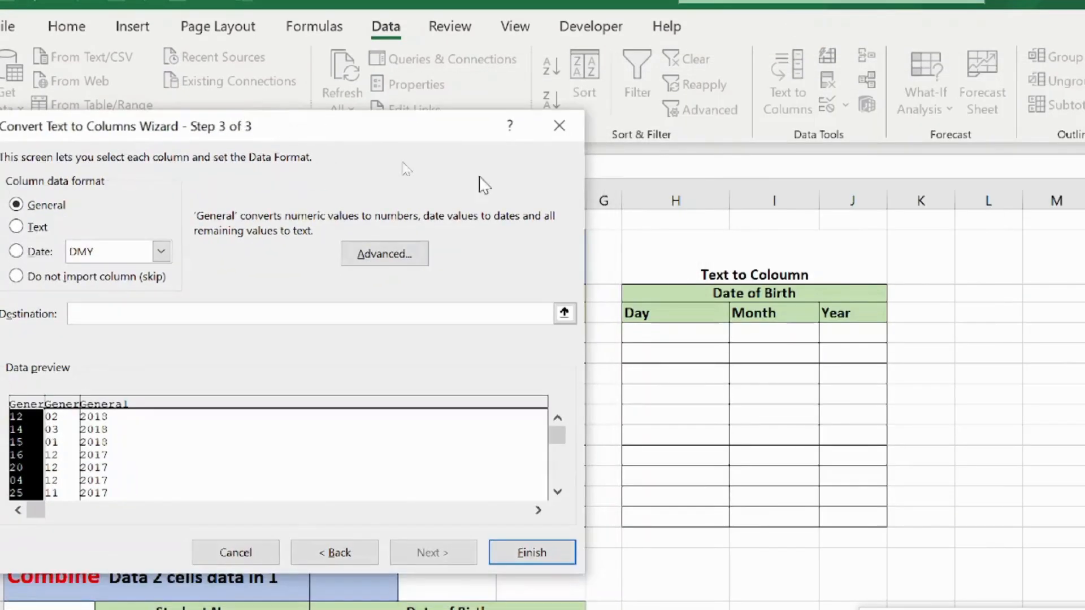
click(710, 333)
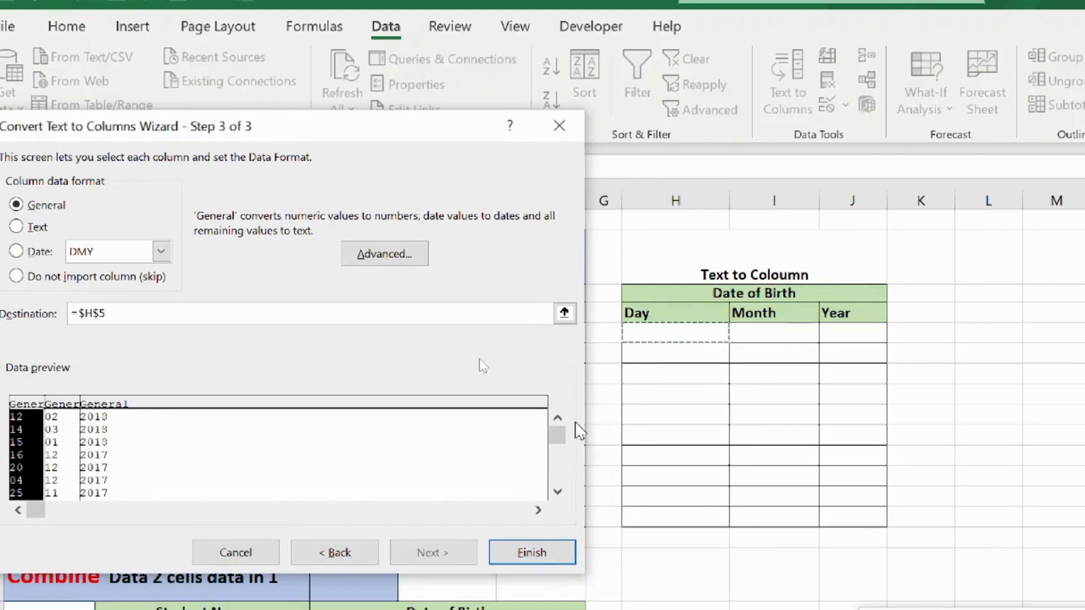
click(541, 549)
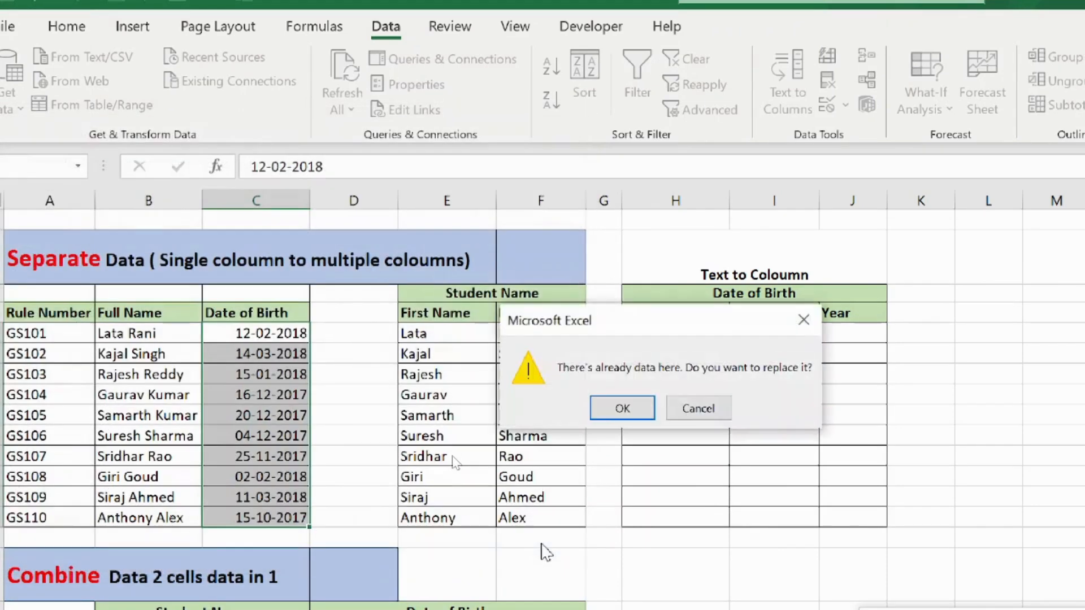
click(640, 413)
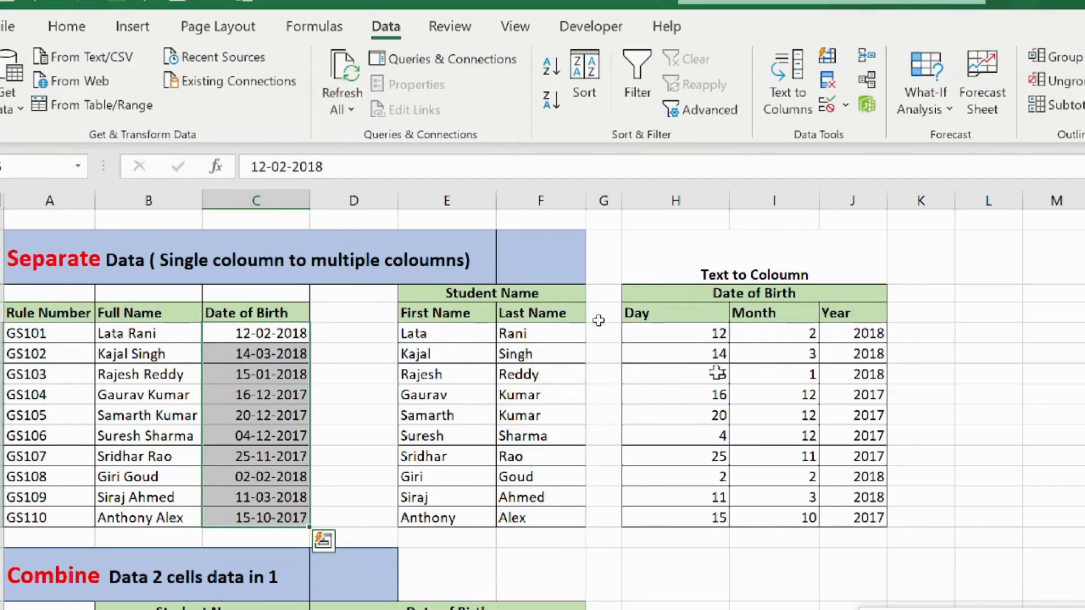
- Copy the split Date of Birth table in H3:J14 to L3 and clear the copied values in L5:N14
click(756, 355)
click(731, 271)
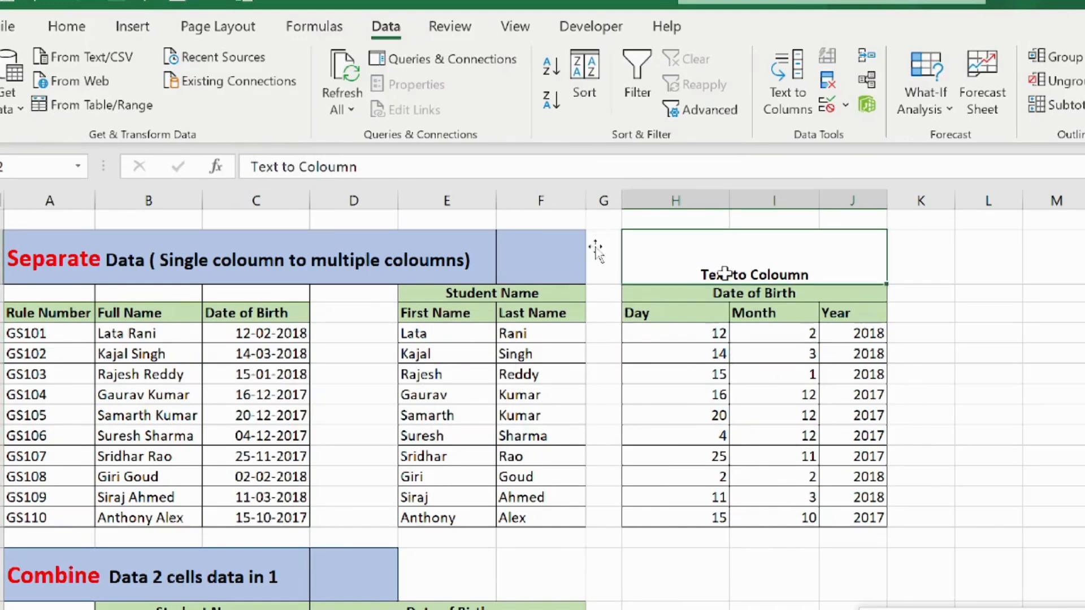
drag(714, 289, 710, 520)
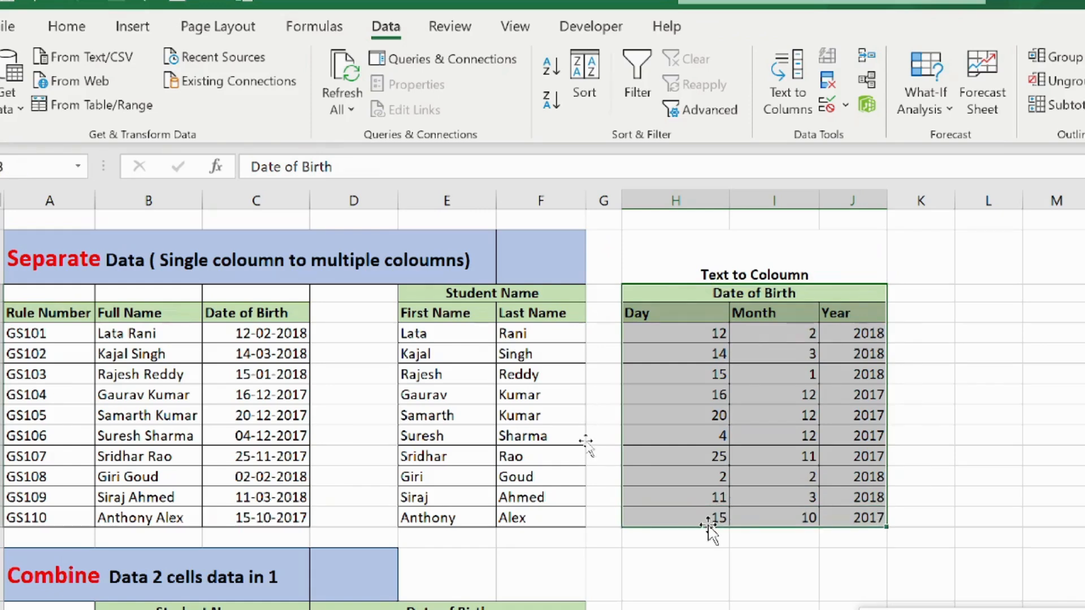
key(ctrl+c)
key(Right)
key(Right)
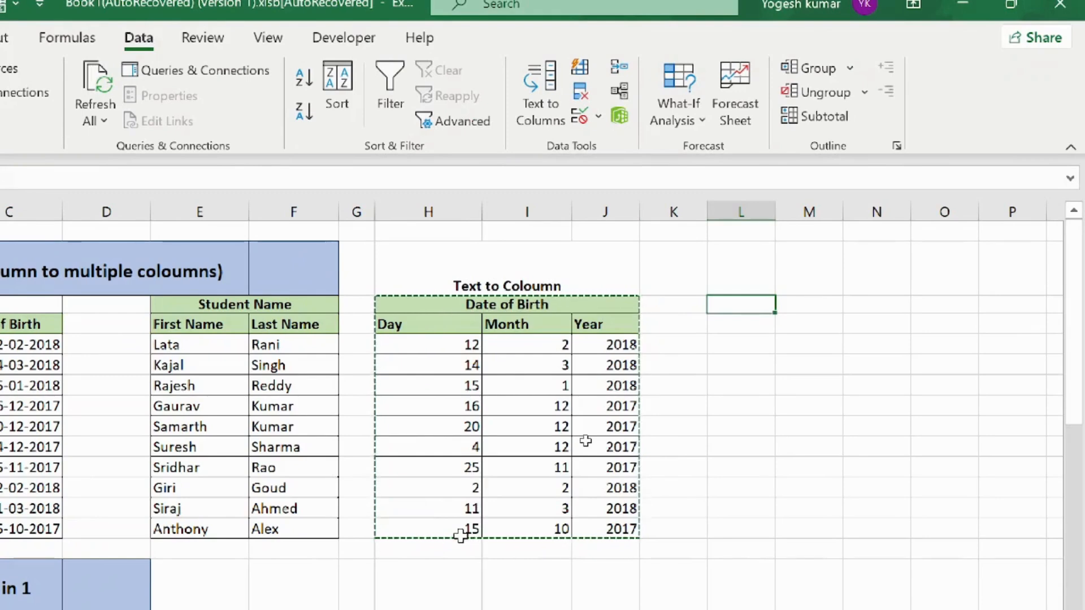
key(ctrl+v)
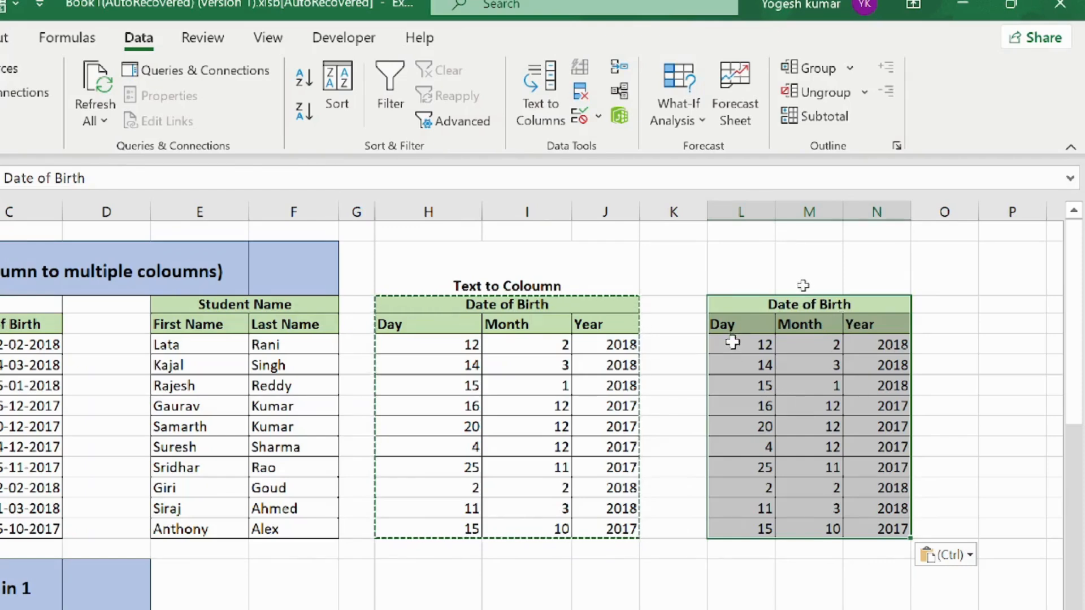
drag(733, 345, 876, 525)
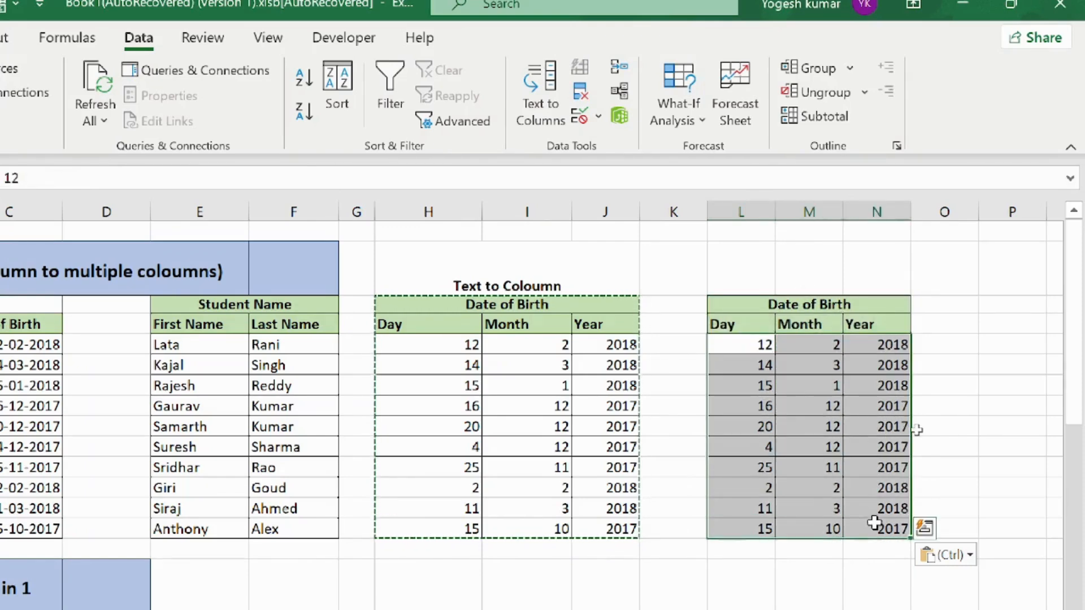
key(Delete)
- Extract the day from the first date of birth by entering =DAY(C5) in L5
click(741, 341)
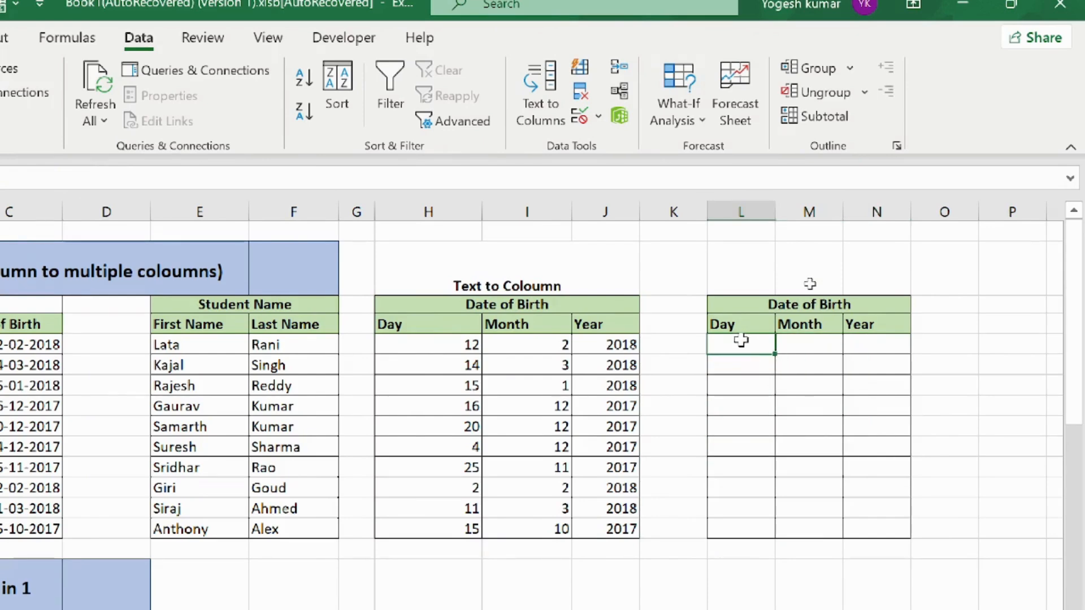
text(=da)
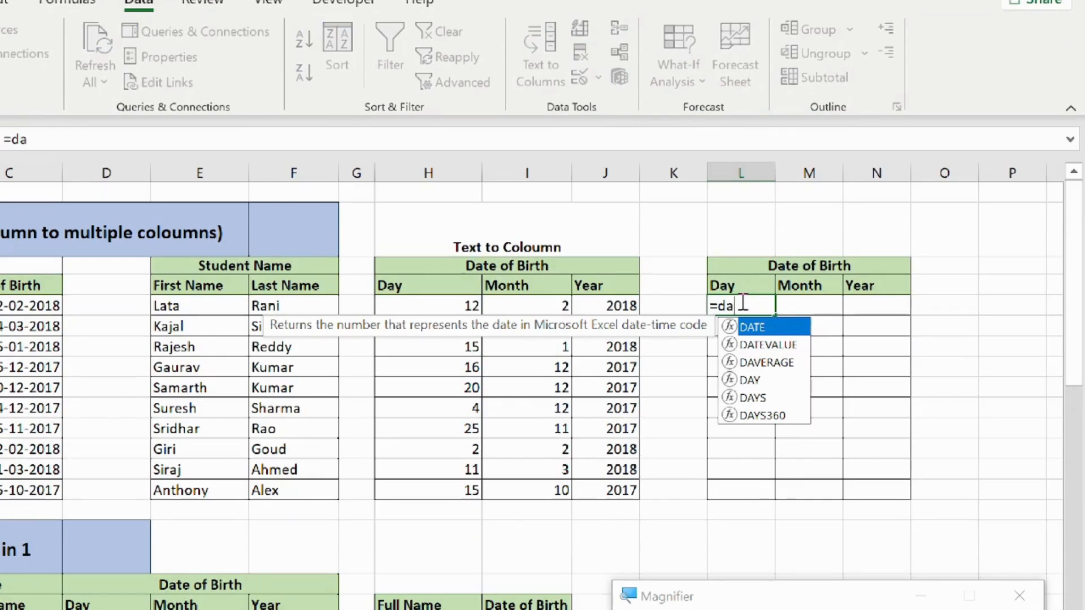
text(y()
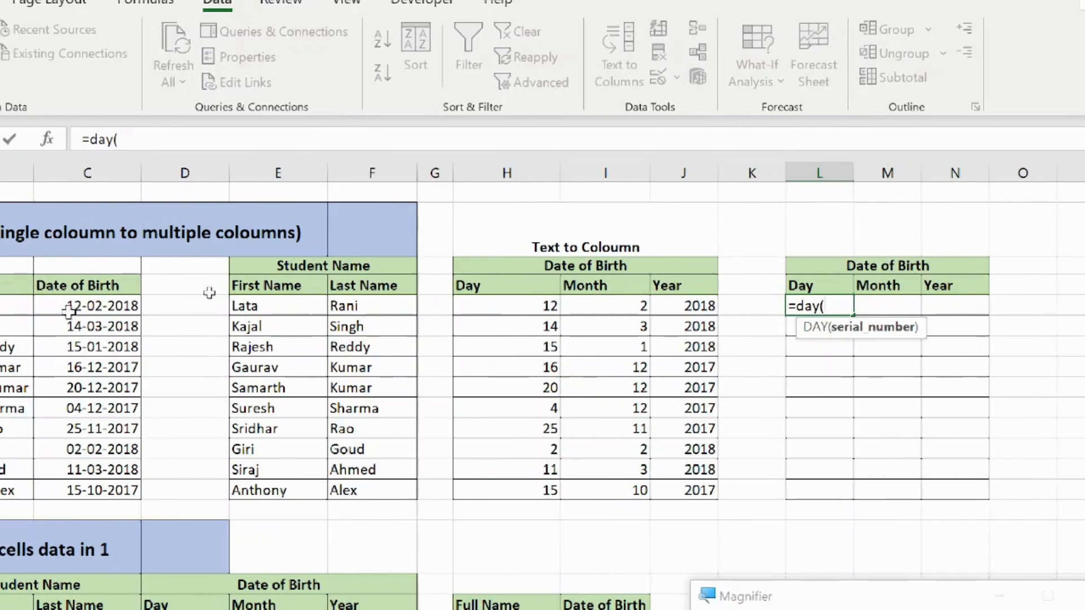
click(82, 308)
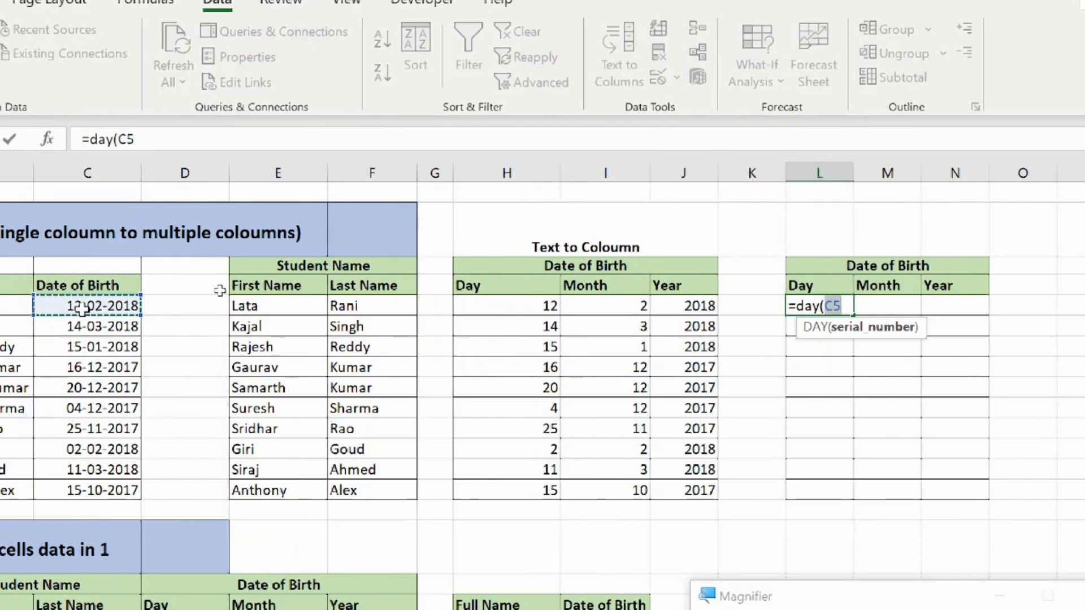
text())
key(Return)
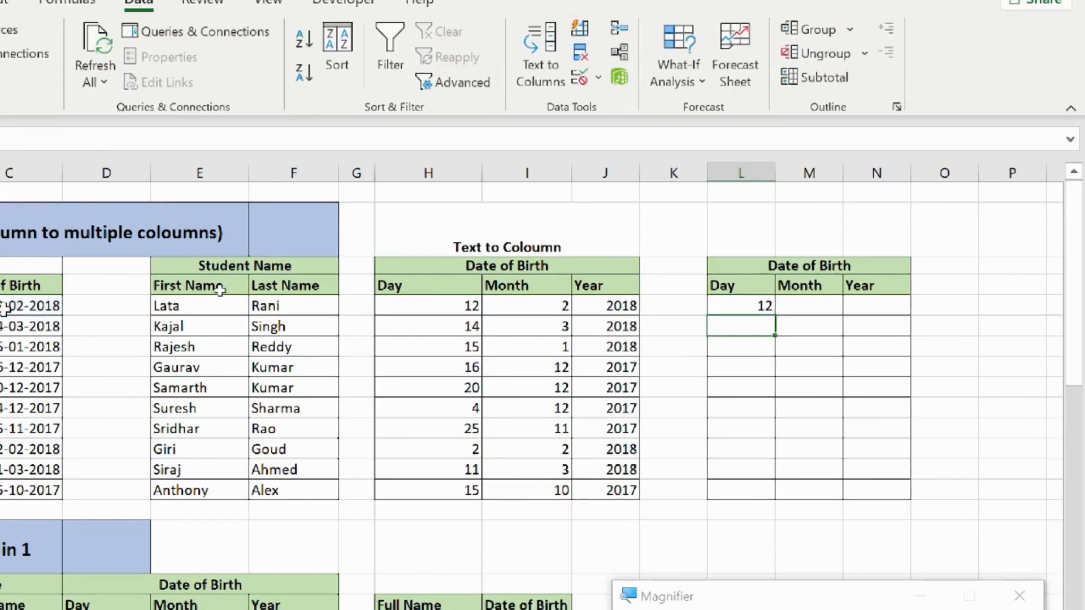
- Extract the month from the first date of birth by entering =MONTH(C5) in M5
key(Up)
key(Right)
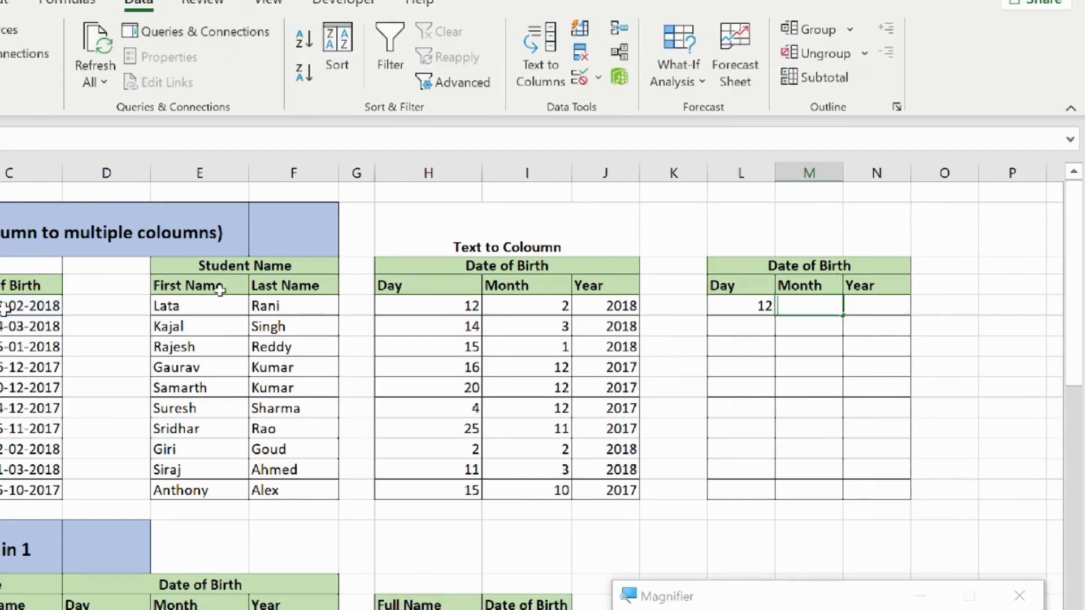
text(=month)
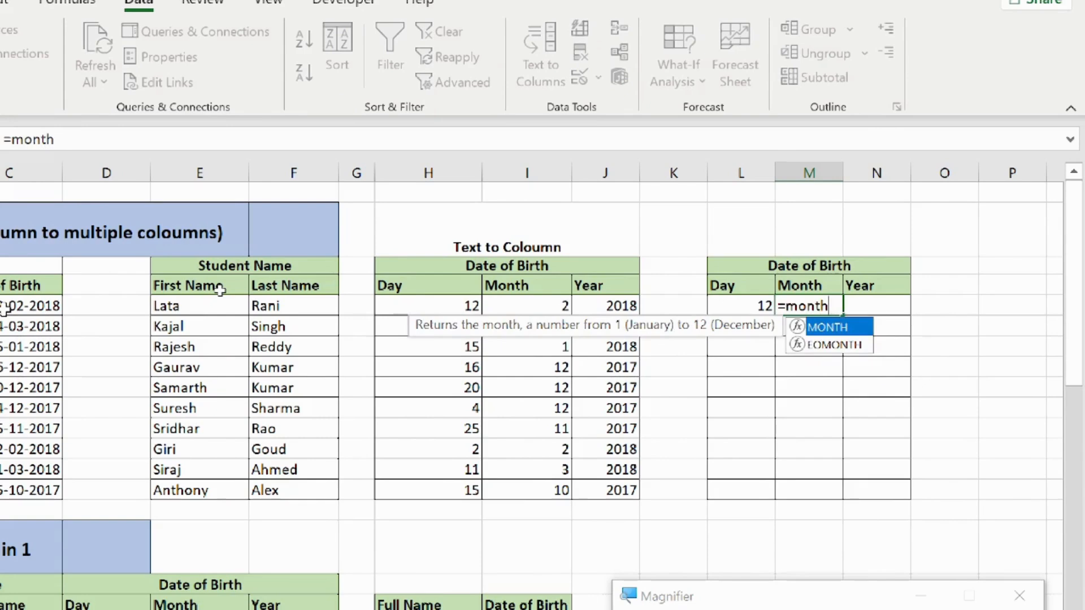
text(()
key(Left)
key(Left)
key(Left)
key(Left)
key(Left)
key(Left)
key(Left)
key(Left)
key(Left)
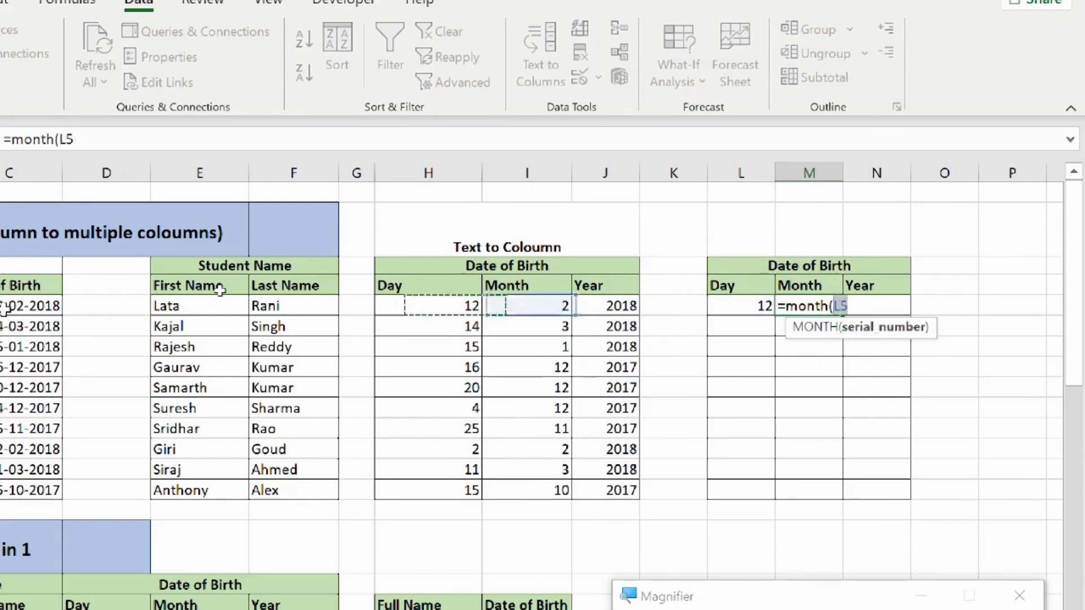
key(Left)
key(Left)
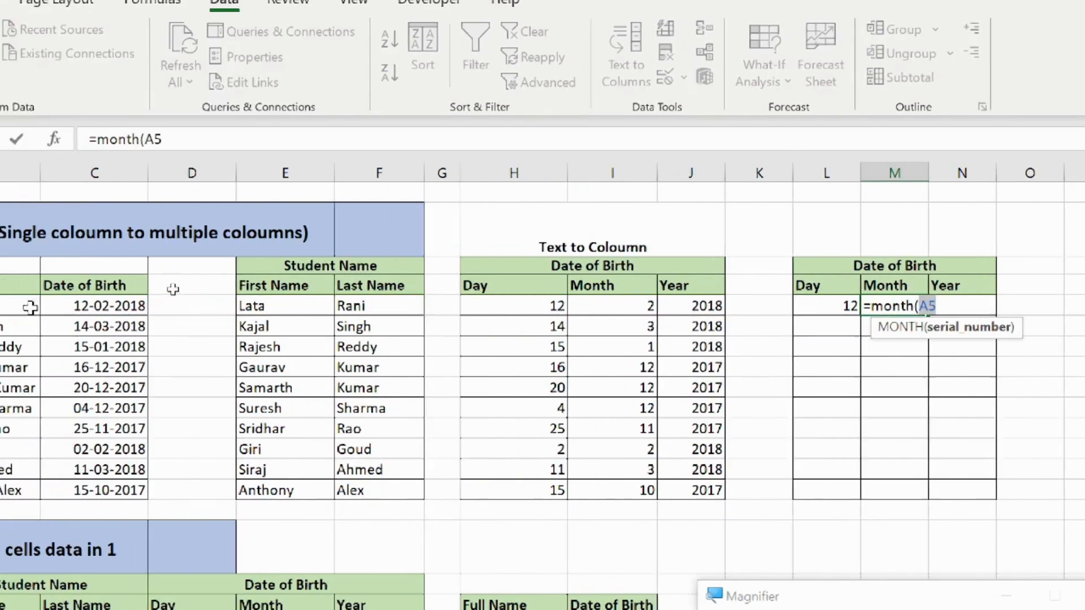
key(Right)
key(Right)
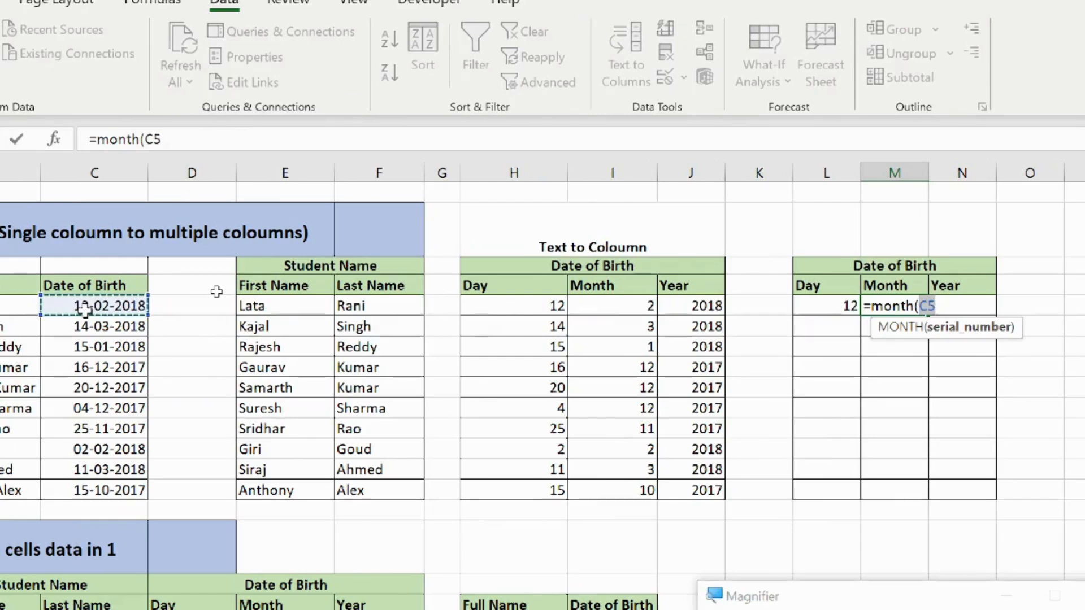
text())
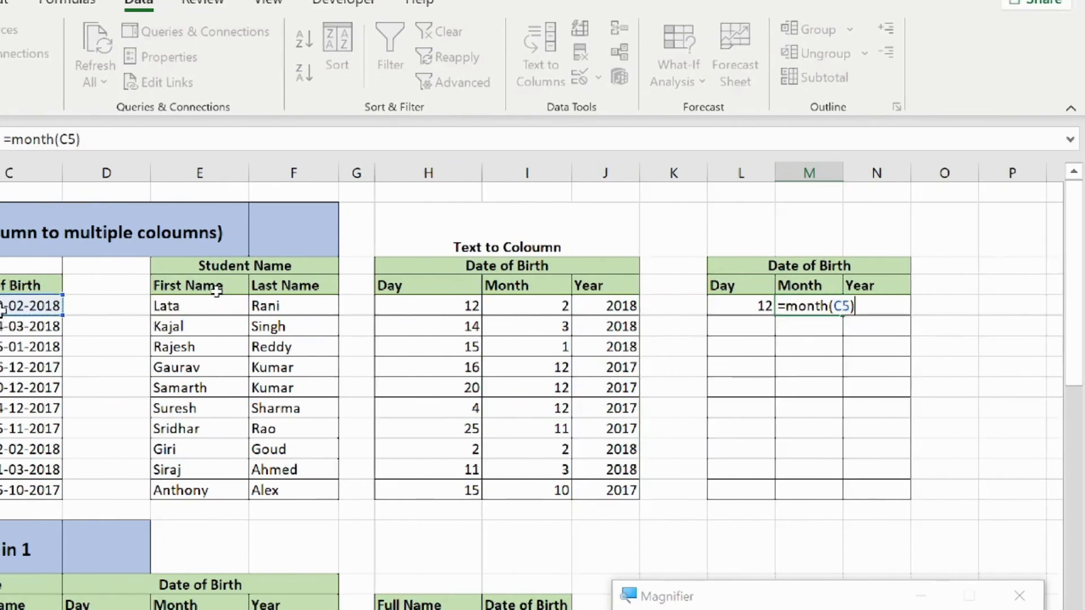
key(Return)
- Extract the year in N5 with =YEAR(C5) and fill the formulas in L5:N5 down to row 14
key(Up)
key(Right)
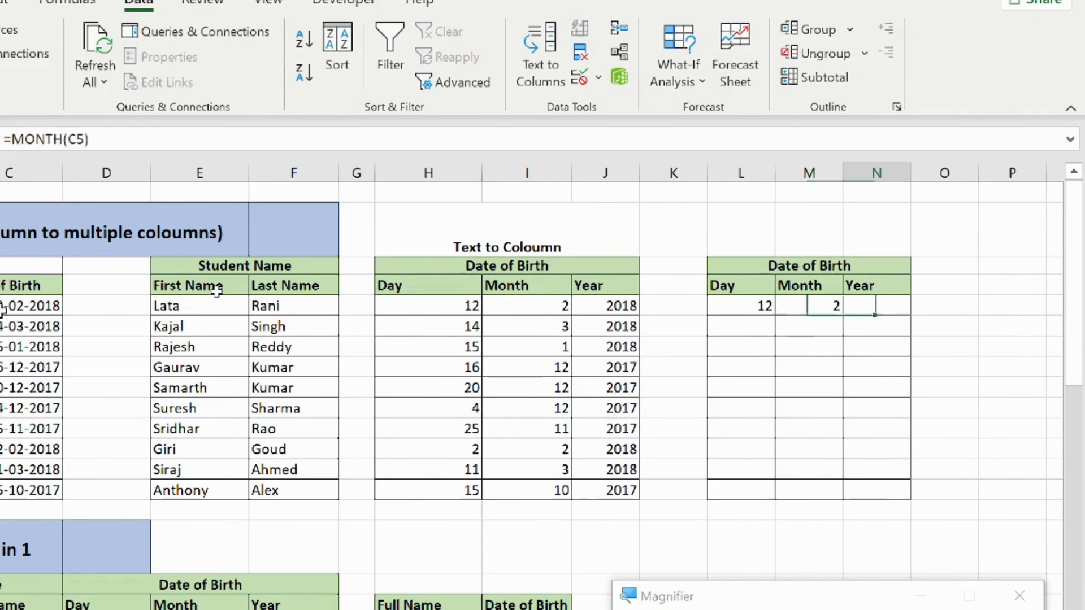
text(=)
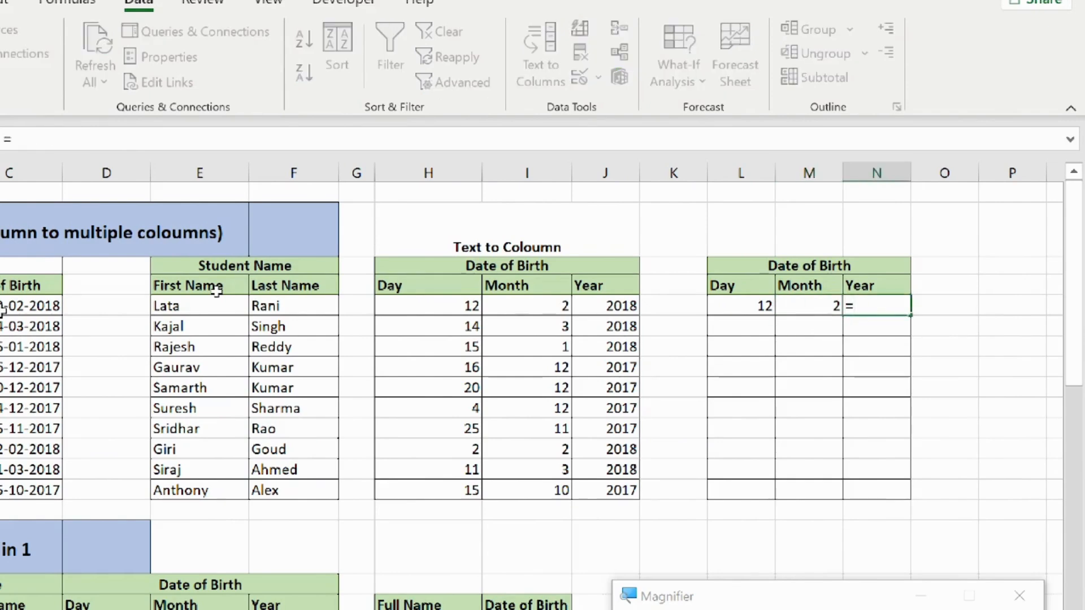
text(Year)
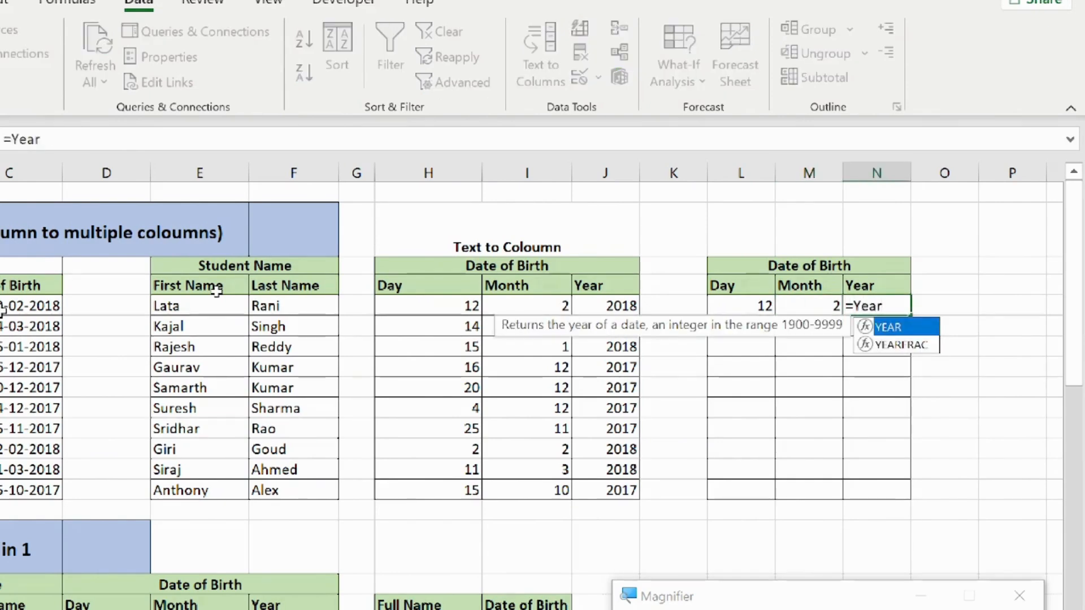
text((A5)
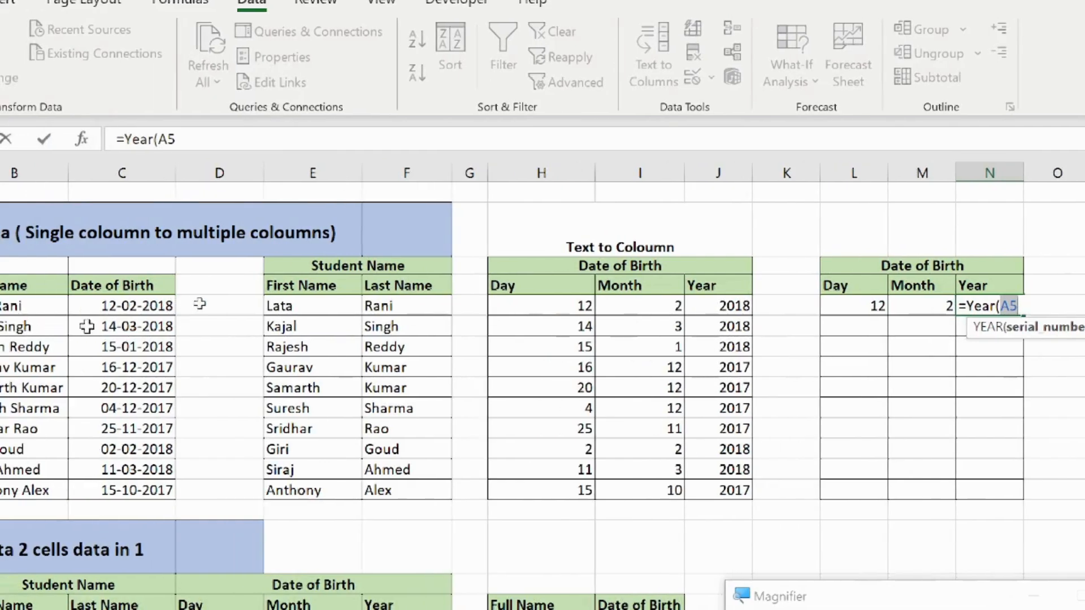
click(121, 307)
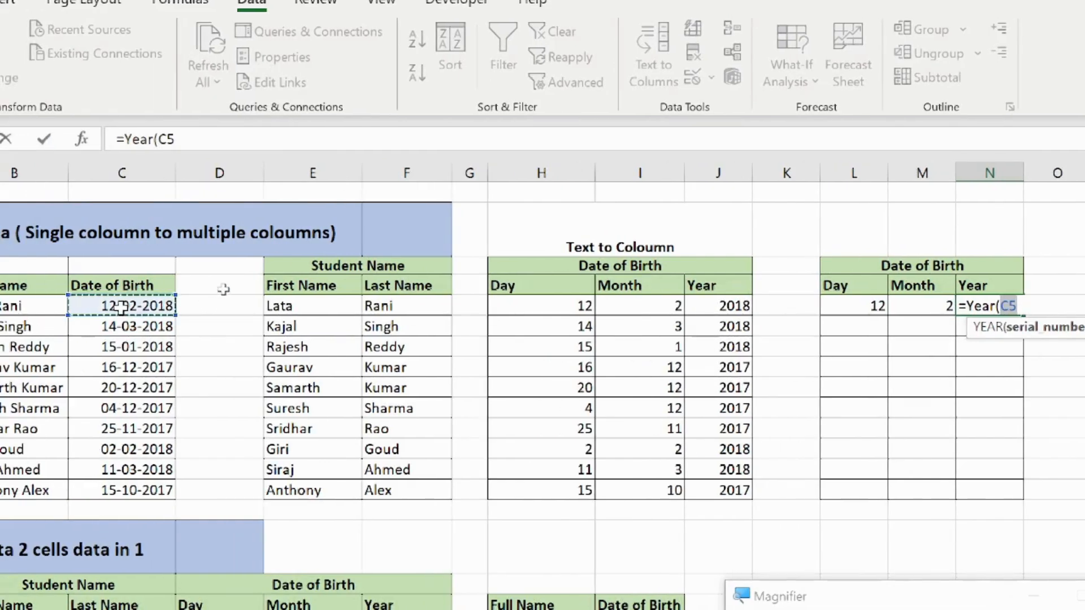
text())
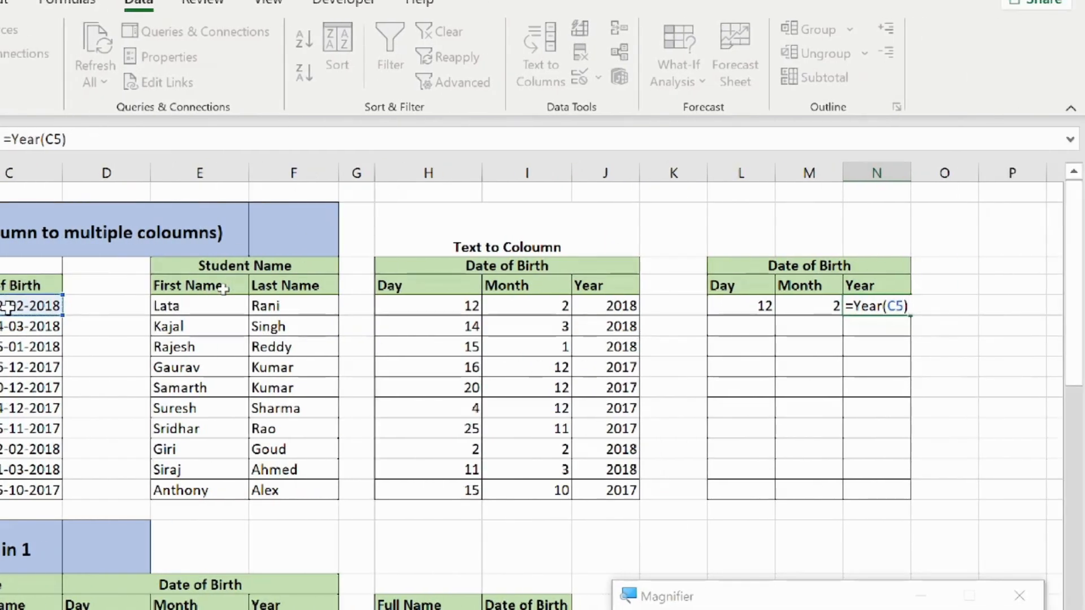
key(Return)
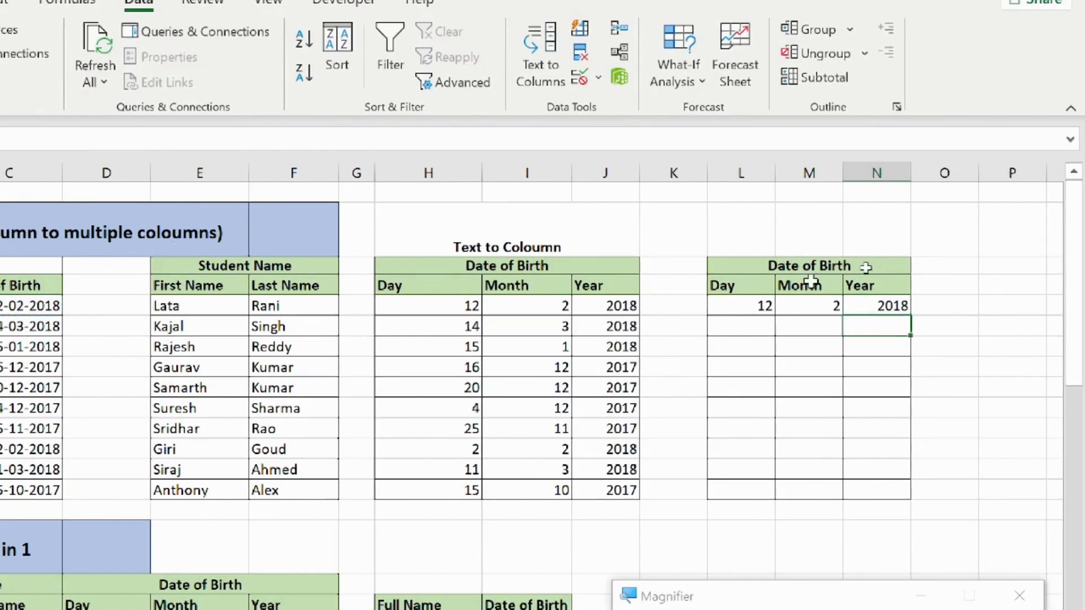
drag(752, 304, 883, 493)
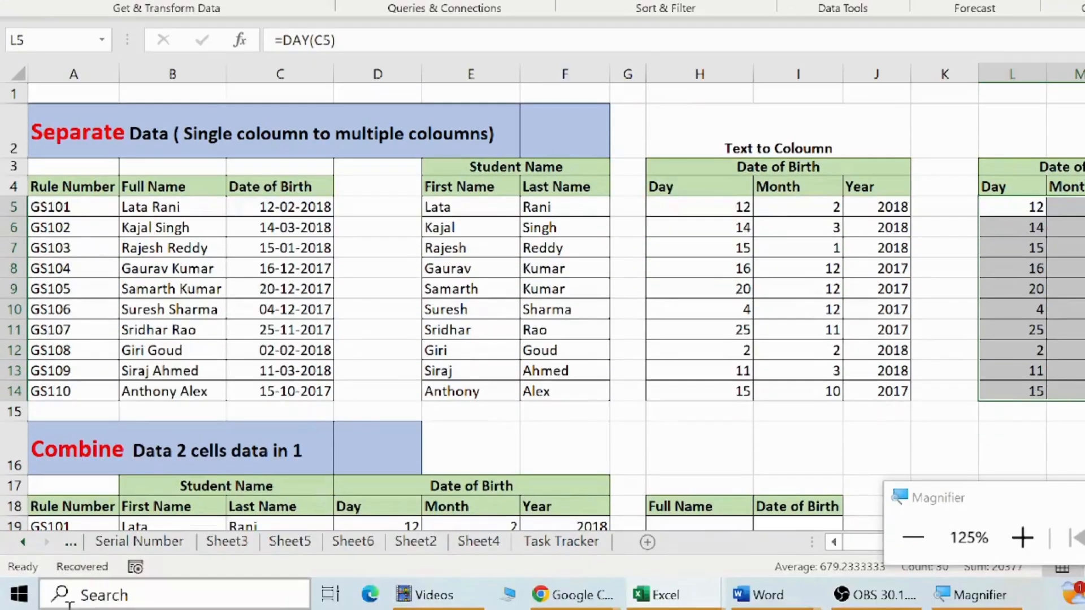
- Examine the Combine section's name and date of birth columns and its empty Full Name and Date of Birth columns
click(552, 449)
key(Down)
key(Down)
key(Down)
key(Down)
key(Down)
key(Down)
key(Down)
key(Down)
key(Down)
key(Down)
key(Down)
key(Down)
key(Down)
key(Down)
key(Down)
key(Down)
key(Down)
key(Down)
key(Down)
key(Down)
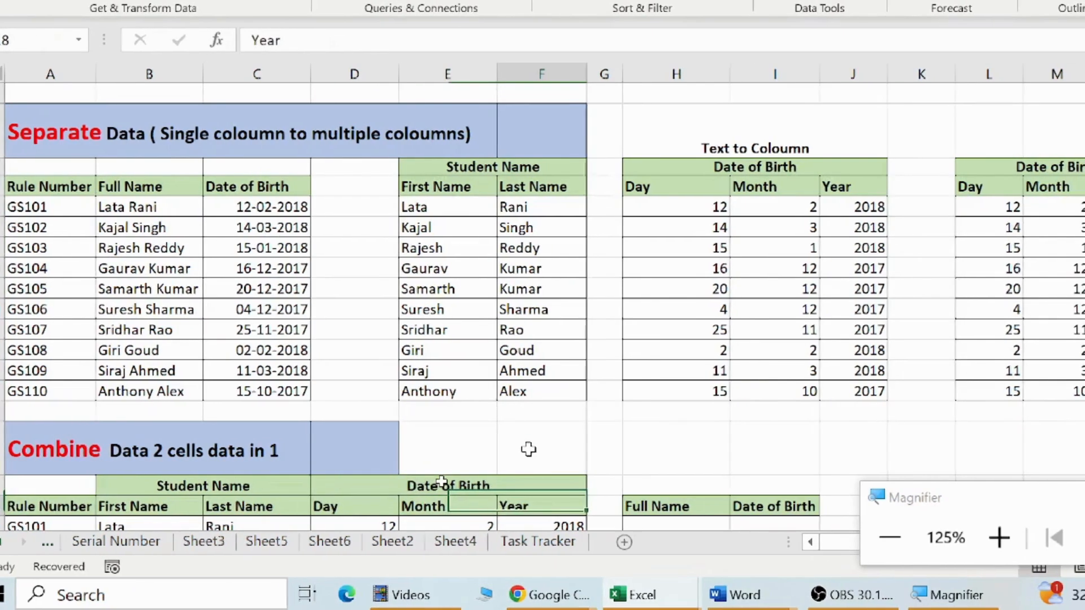
key(Up)
key(Up)
key(Up)
key(Up)
key(Up)
key(Up)
key(Up)
key(Up)
key(Up)
key(Up)
key(Up)
key(Up)
key(Up)
key(Up)
key(Up)
key(Up)
key(Up)
key(Up)
key(Up)
key(Up)
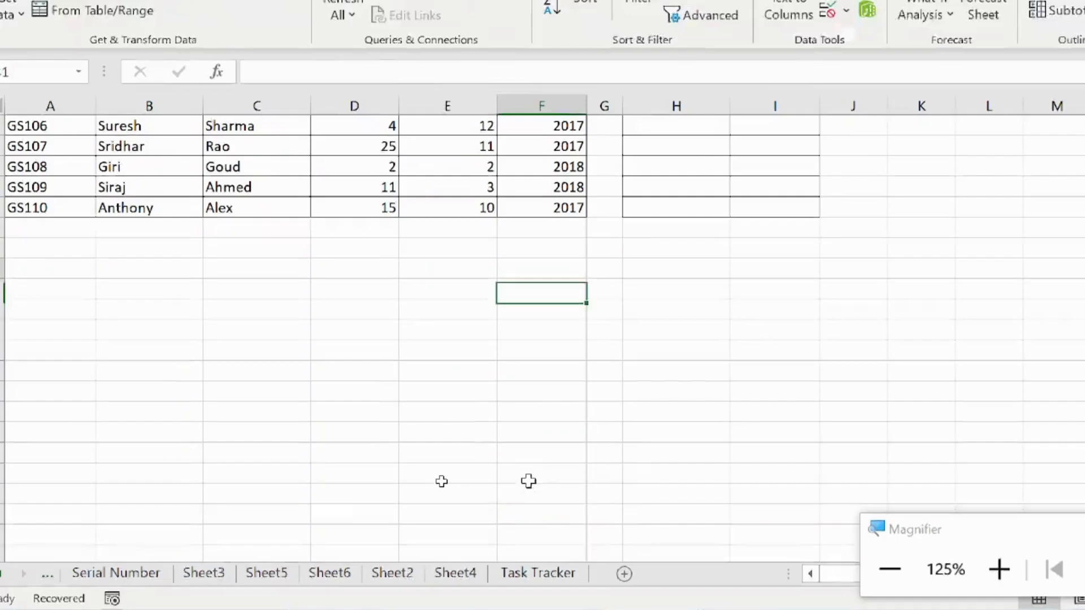
key(Up)
key(Up)
key(Up)
key(Up)
key(Up)
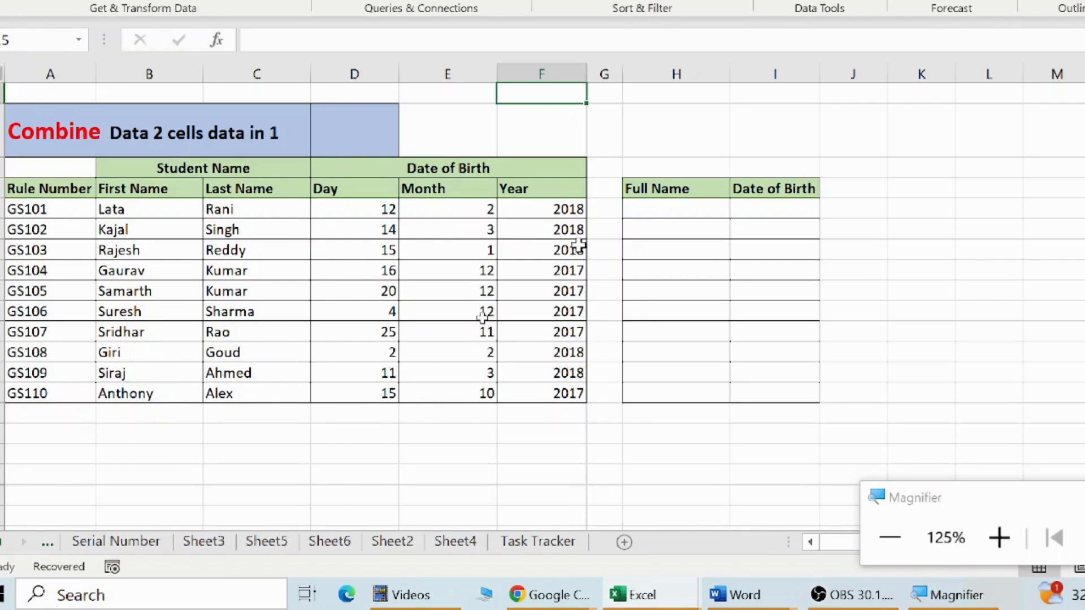
- Combine the first student's first and last names with a space between them by entering =B19&" "&C19 in H19
click(701, 206)
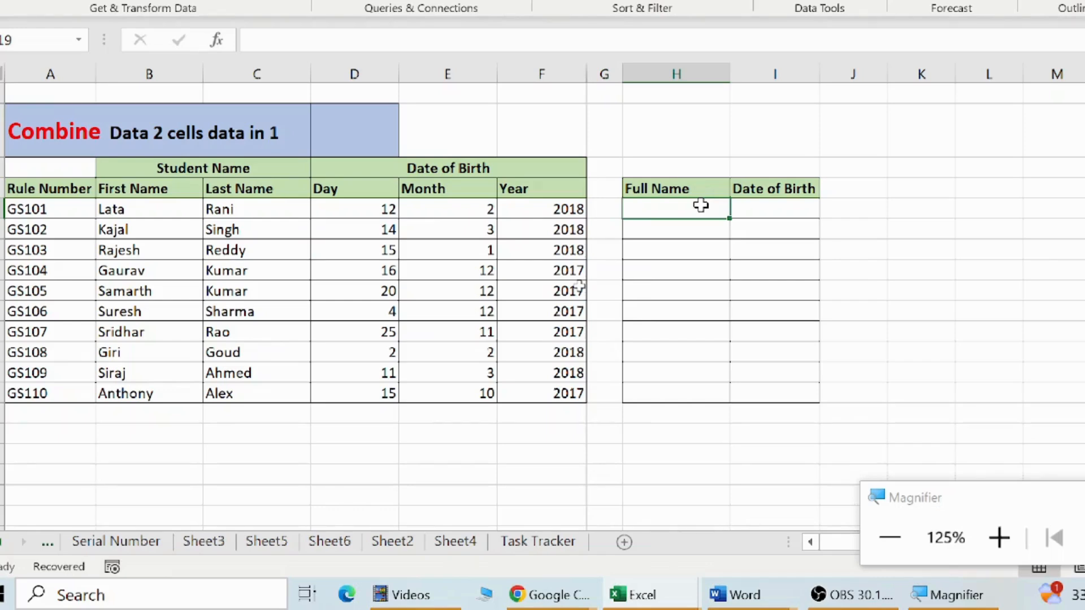
text(=)
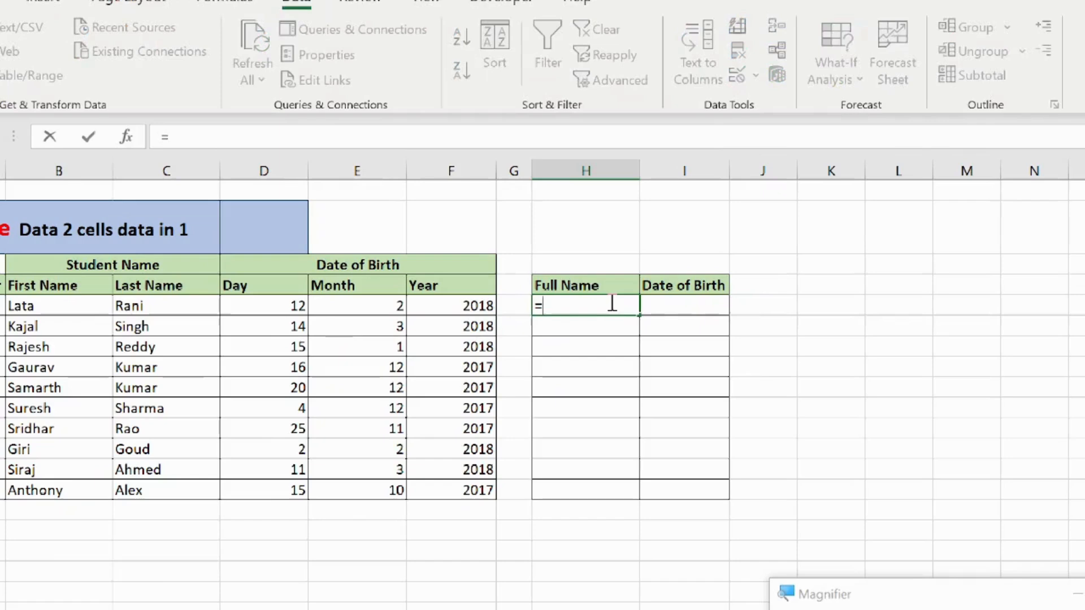
click(82, 305)
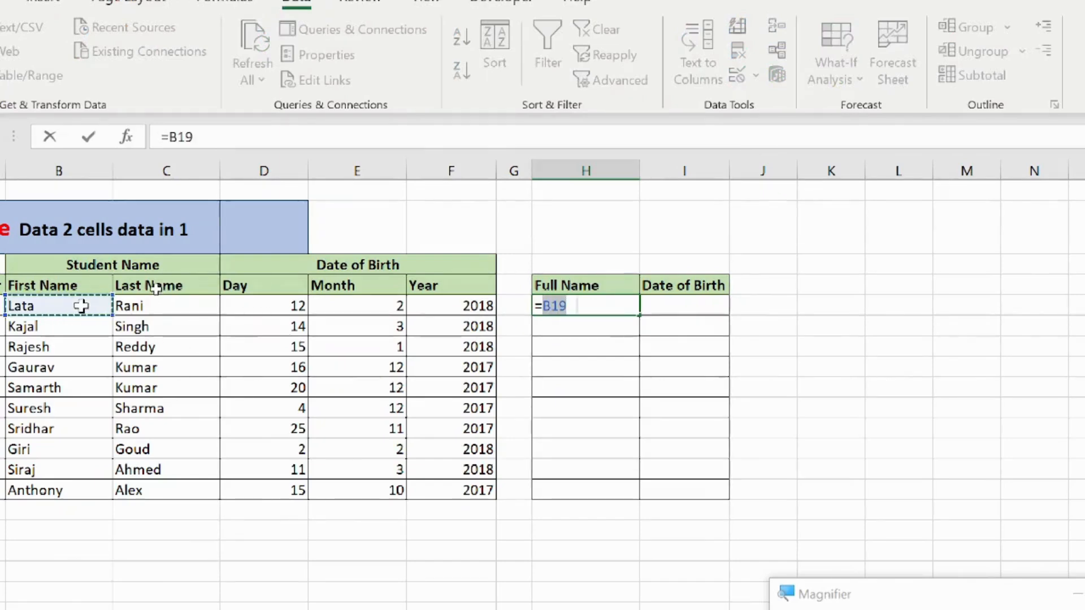
text(&)
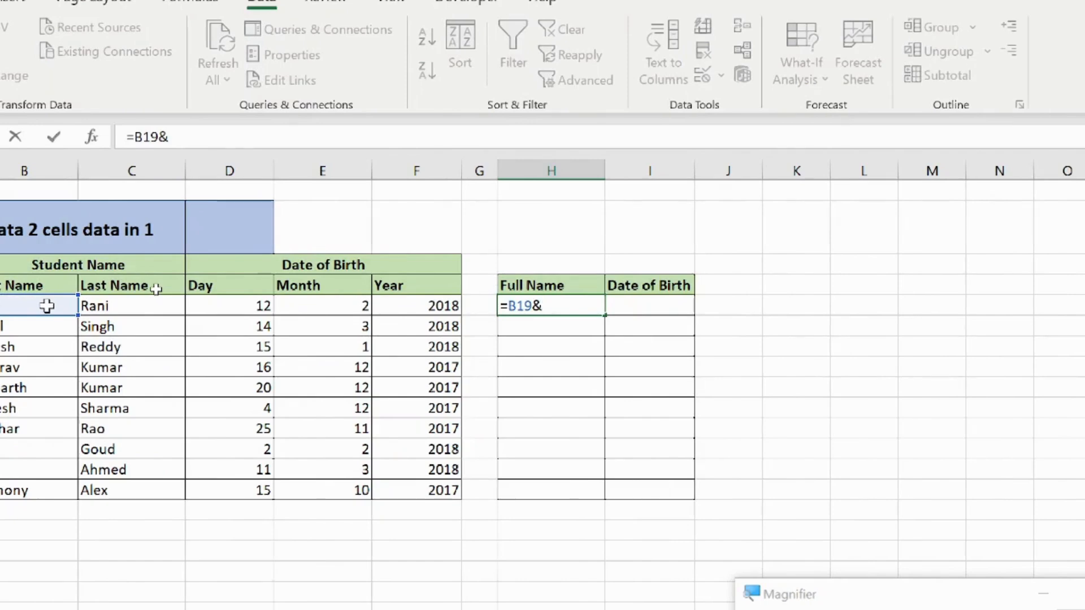
text(")
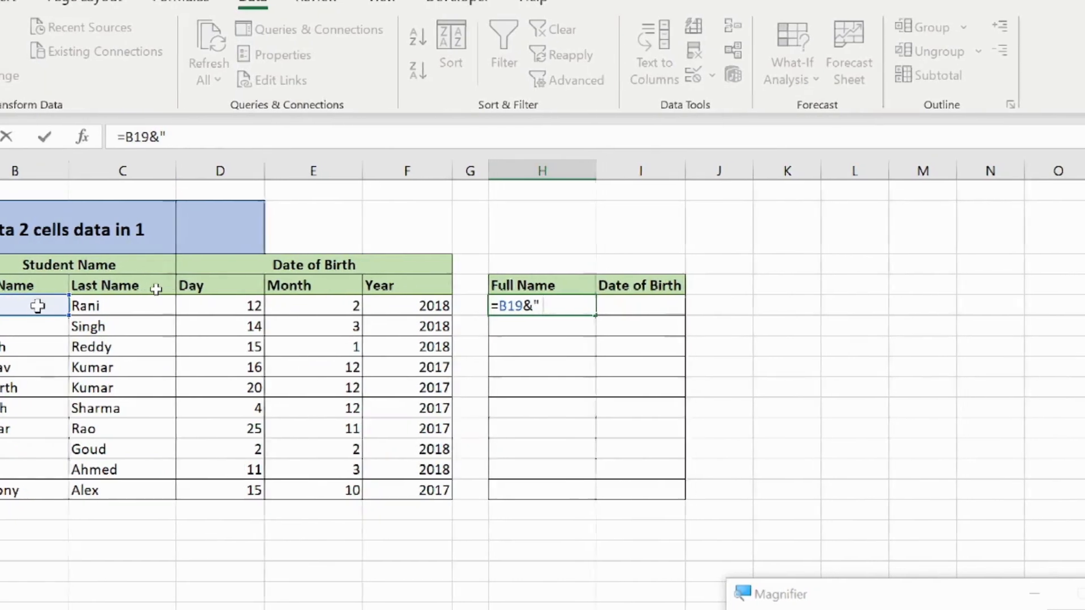
text( ")
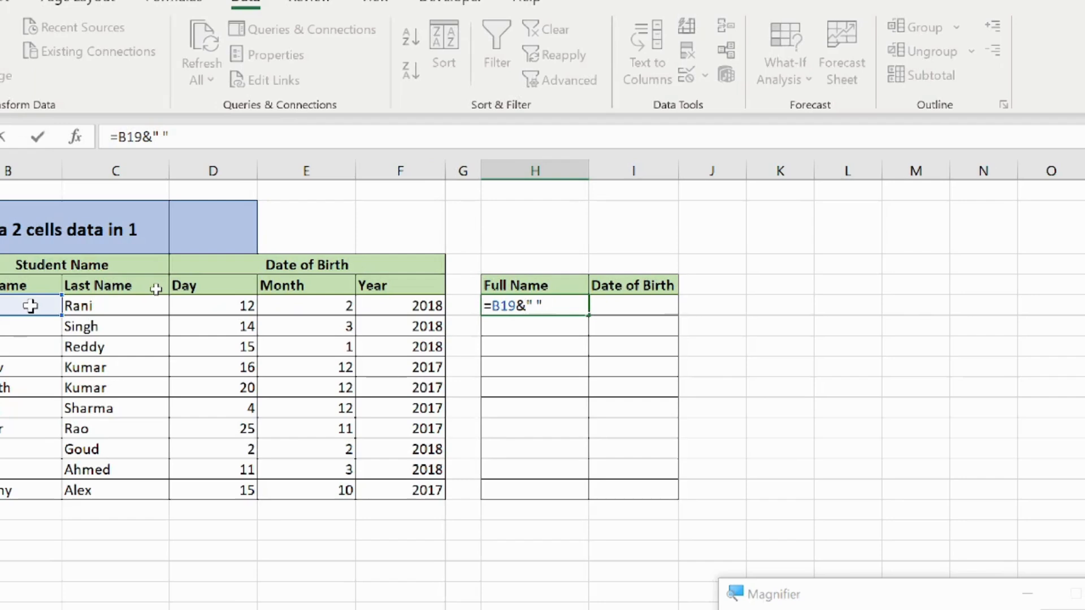
text(&)
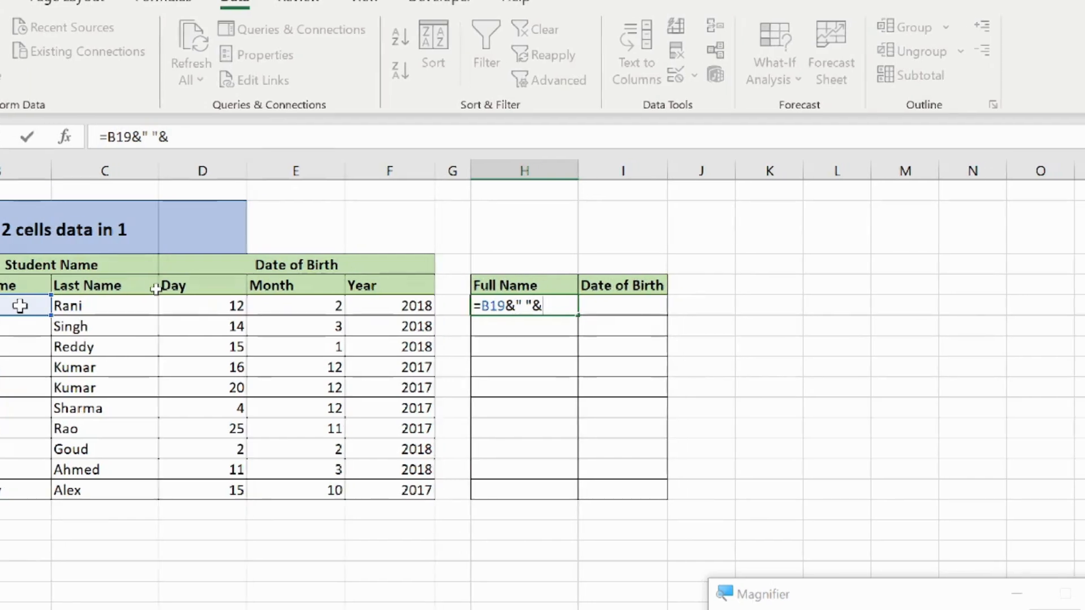
click(62, 308)
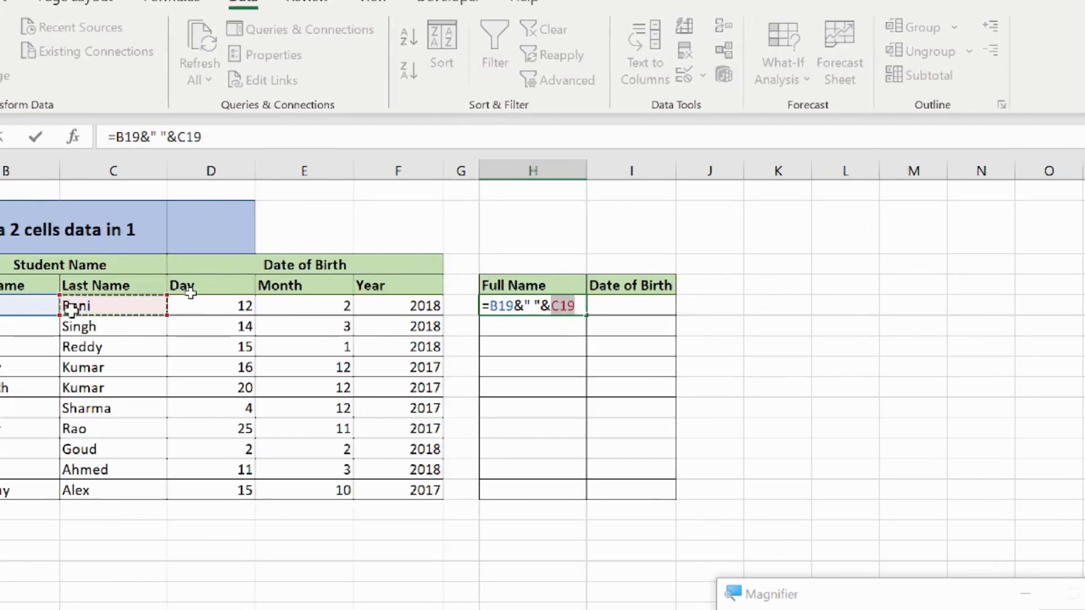
key(Return)
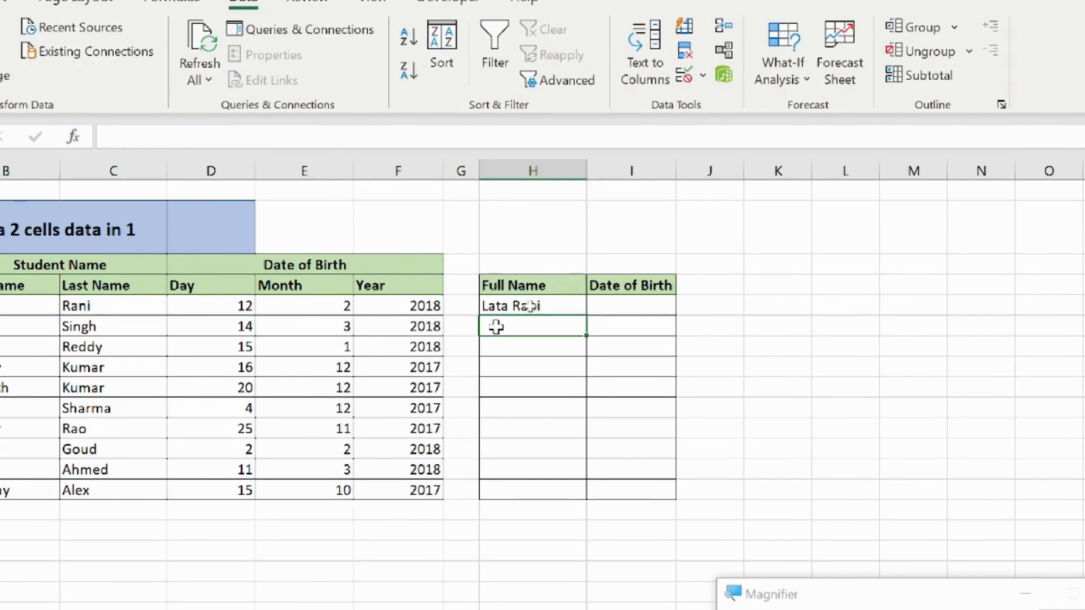
- Review the full name formula in H19 and fill it down the Full Name column to row 28
double_click(502, 306)
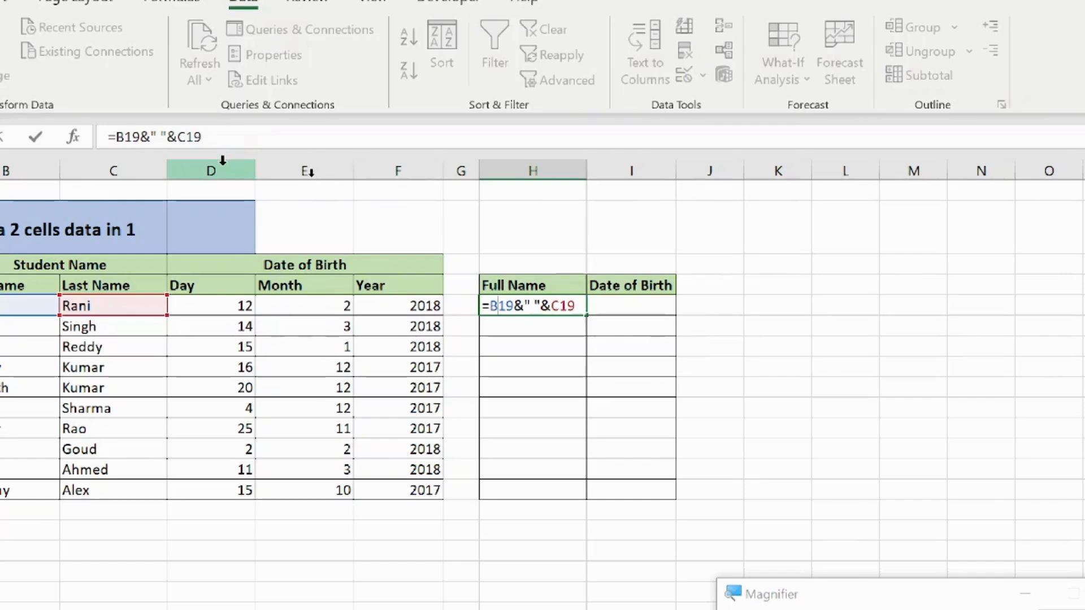
key(Return)
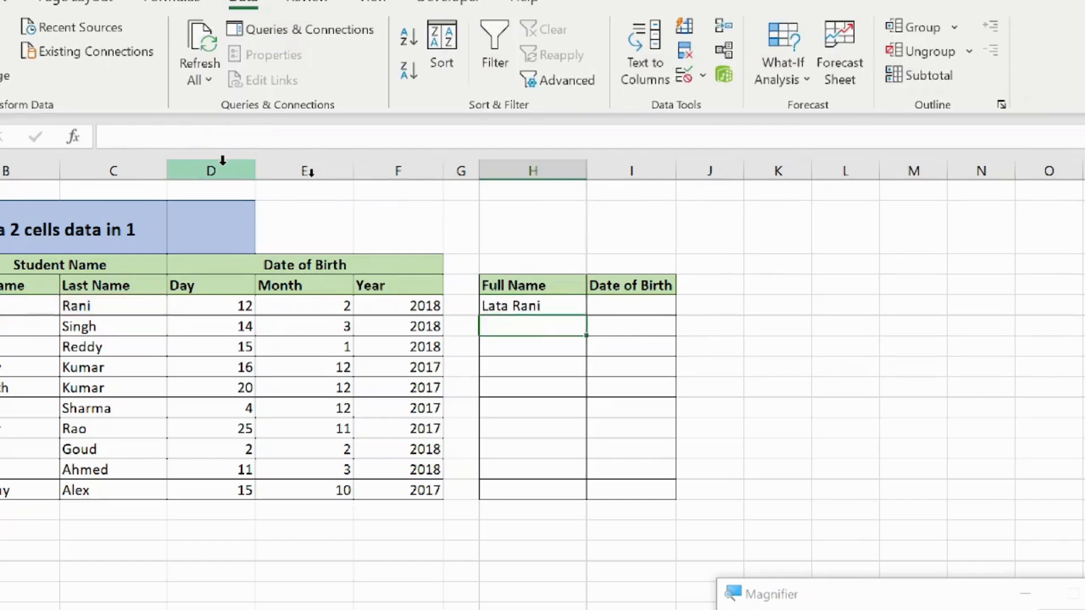
click(528, 309)
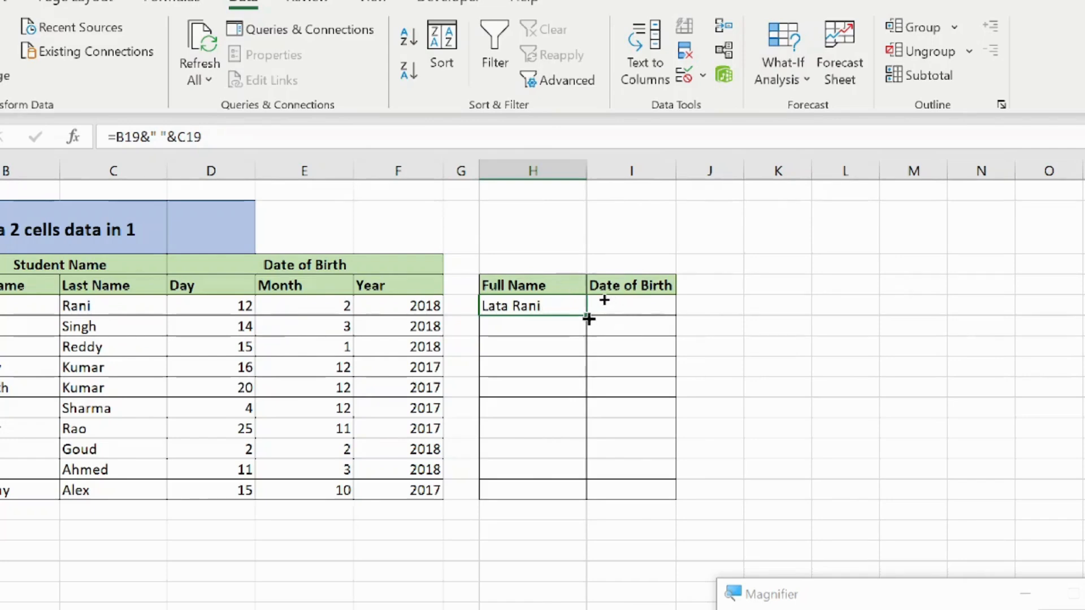
drag(587, 315, 581, 502)
click(524, 370)
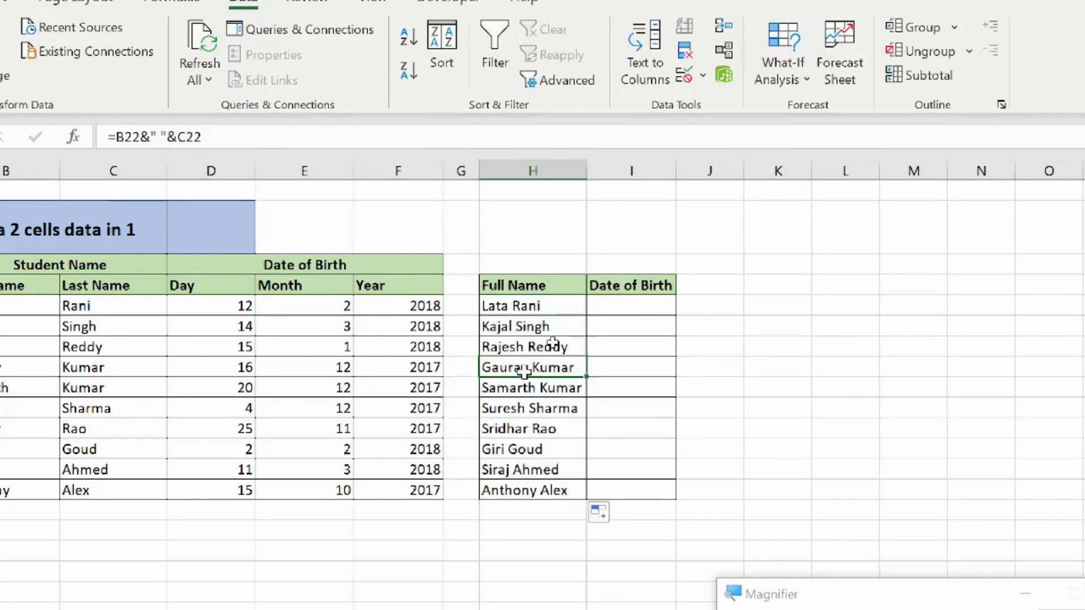
key(Left)
key(Left)
key(Left)
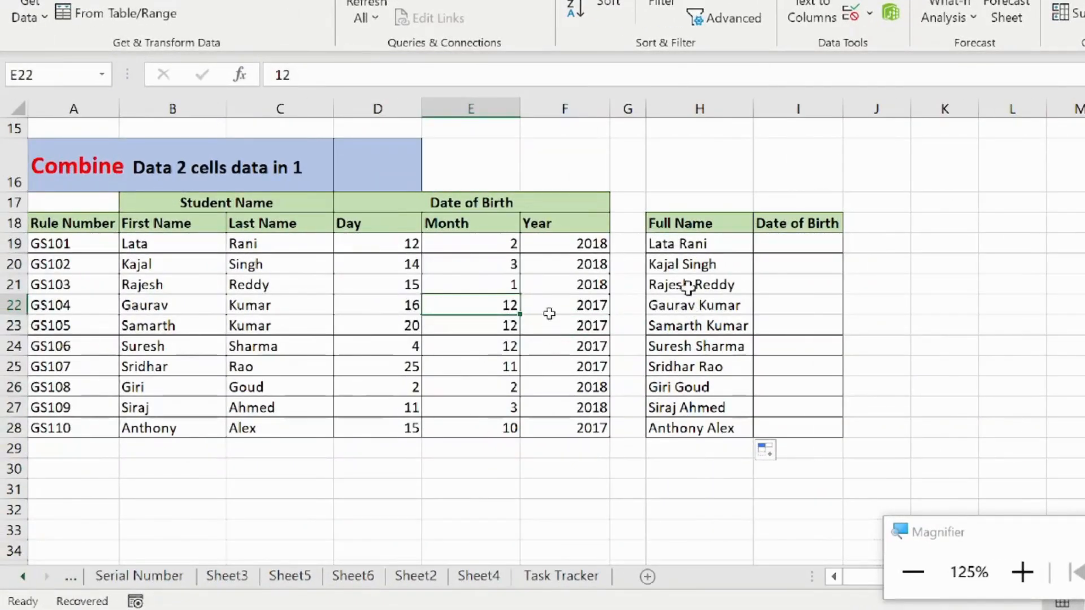
click(684, 246)
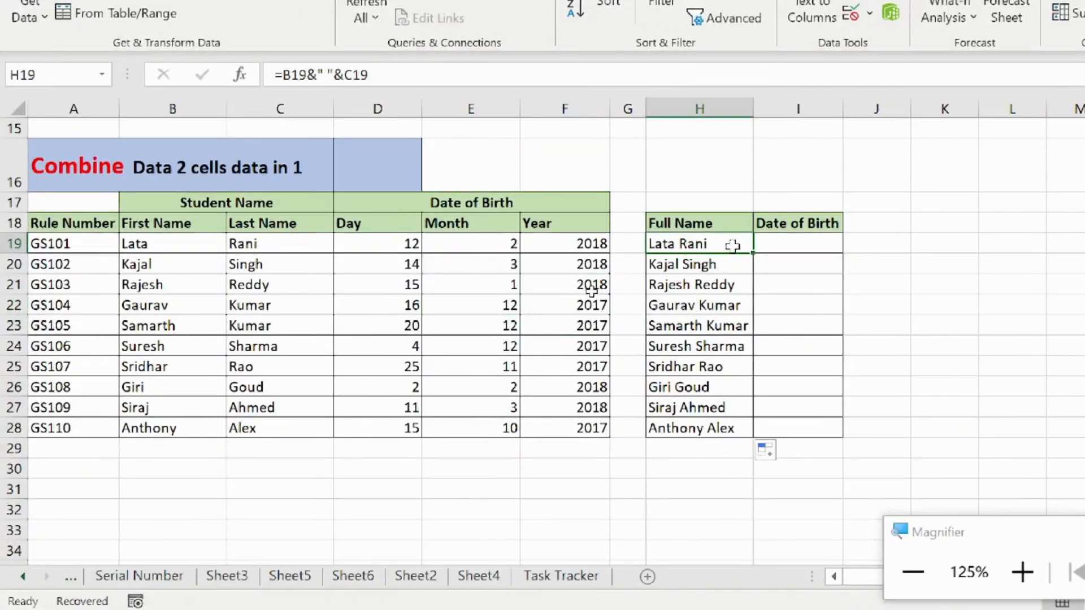
- Build the first date of birth by entering =DATE(F19,E19,D19) in I19 and fill the formula down to row 28
click(778, 245)
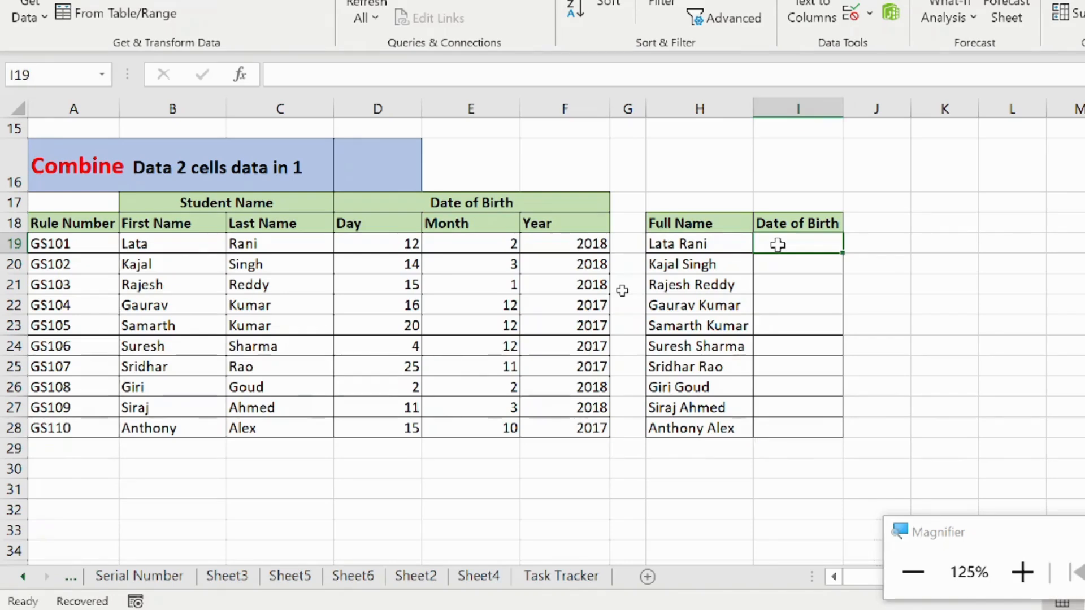
text(=Date)
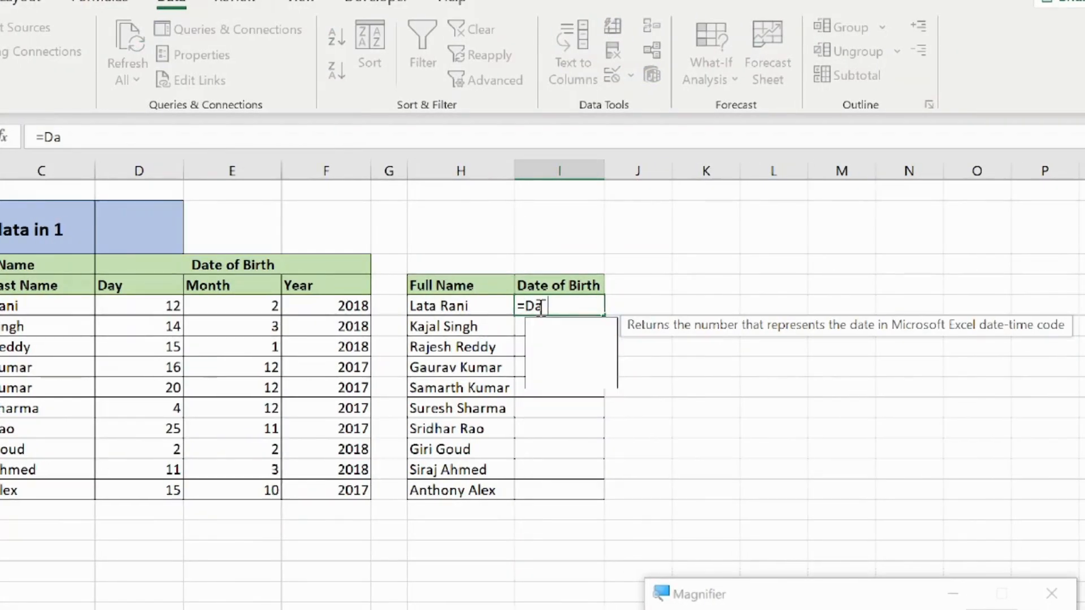
text(()
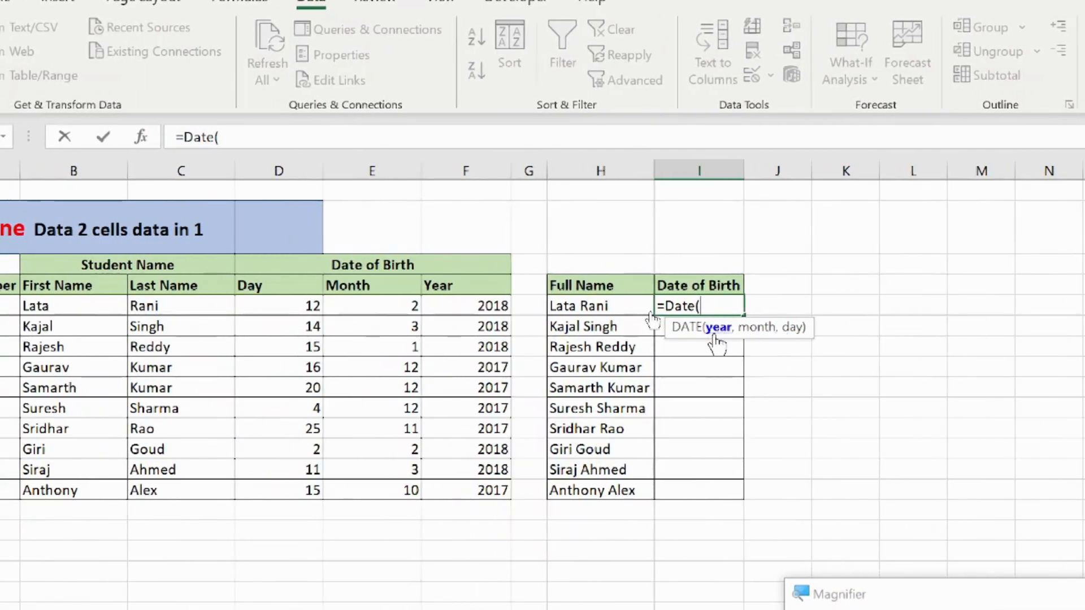
click(487, 308)
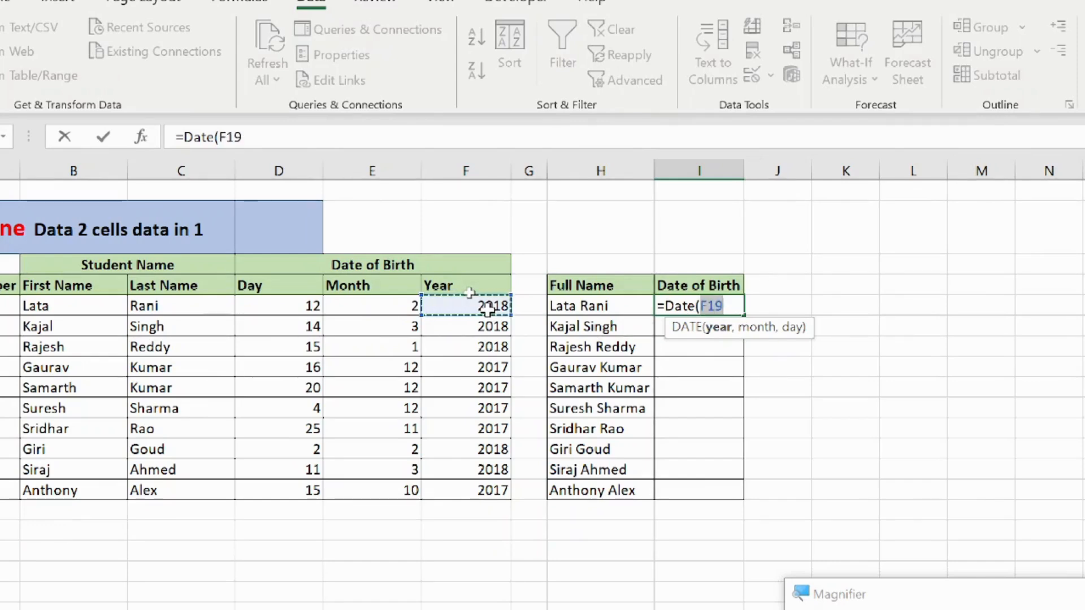
text(,)
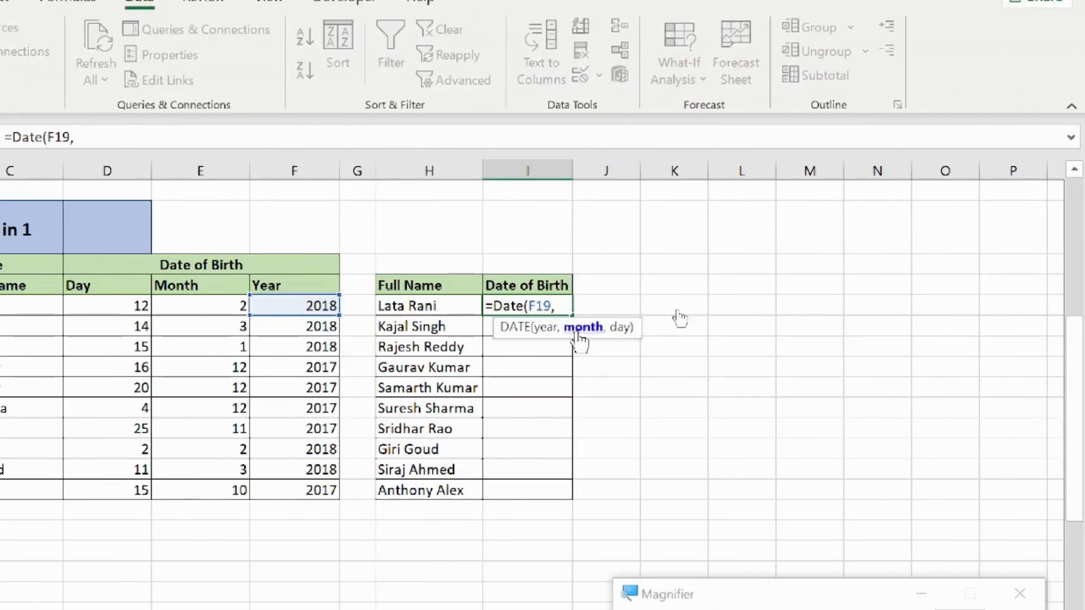
click(163, 310)
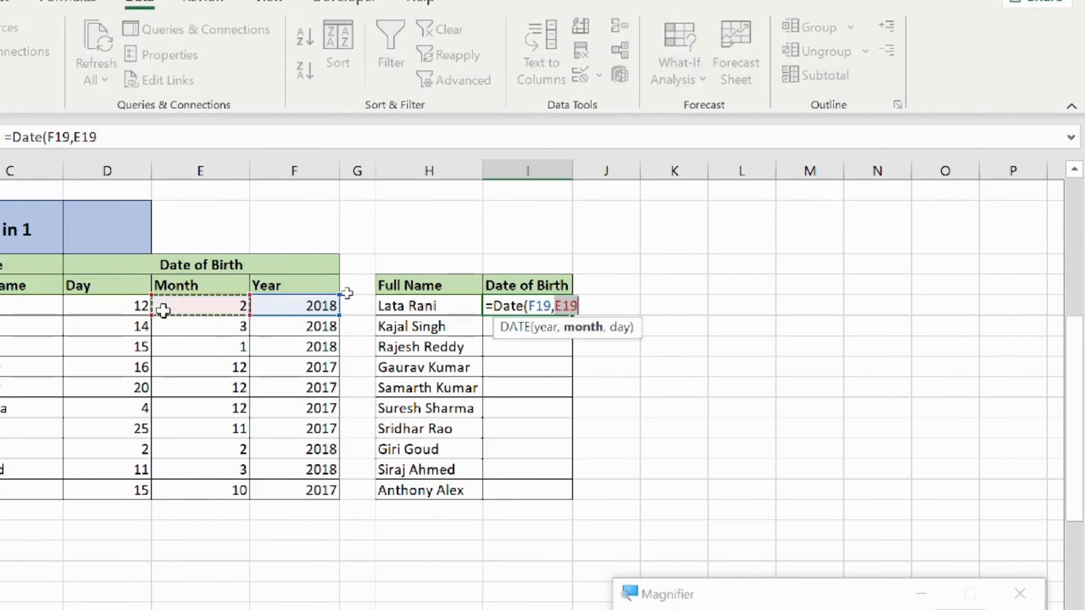
text(,)
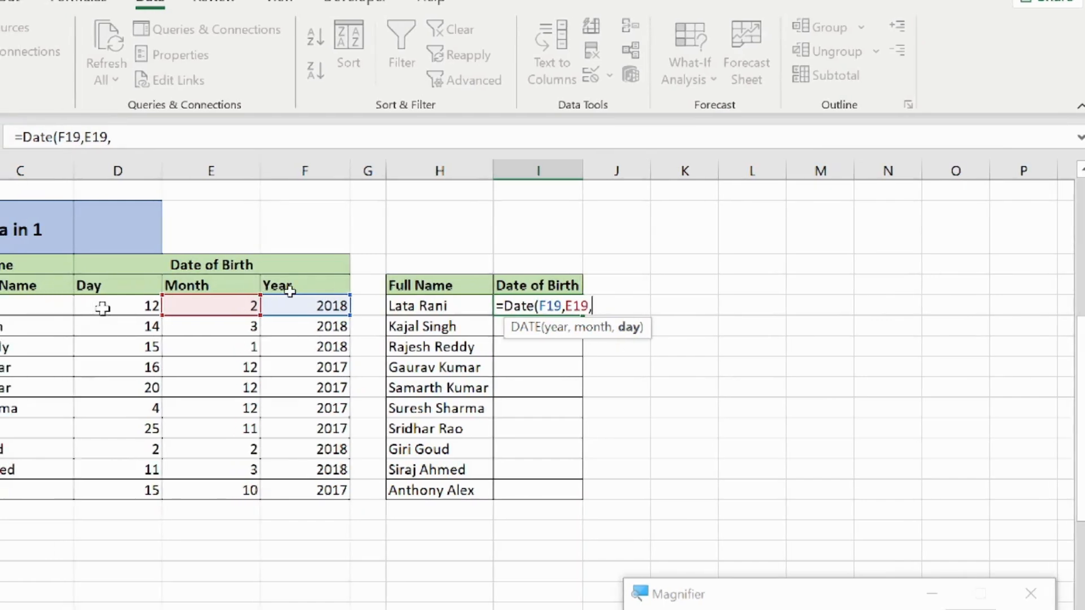
click(103, 308)
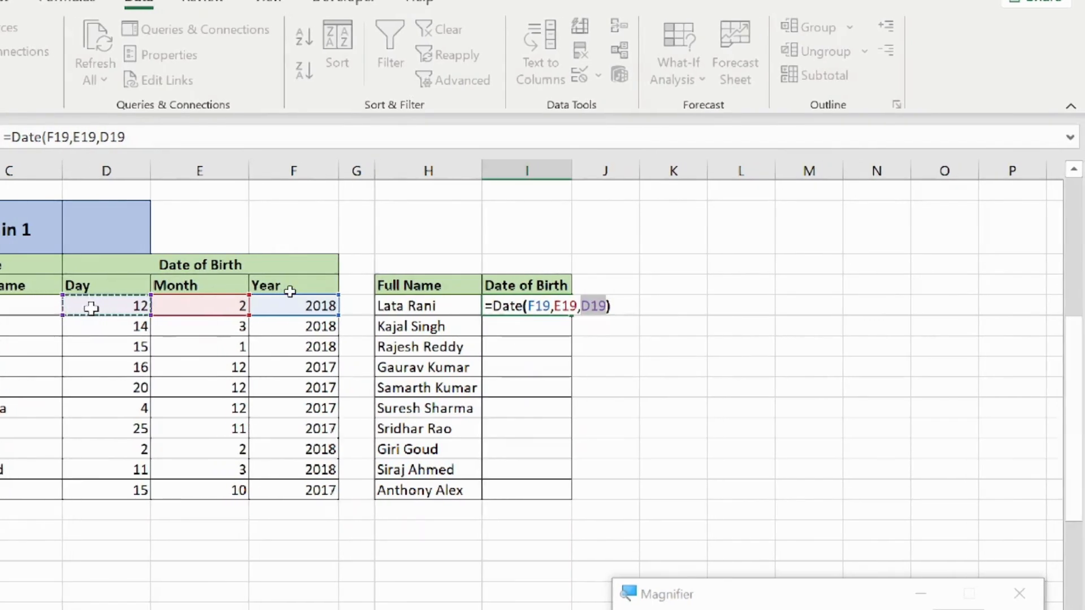
text())
key(Return)
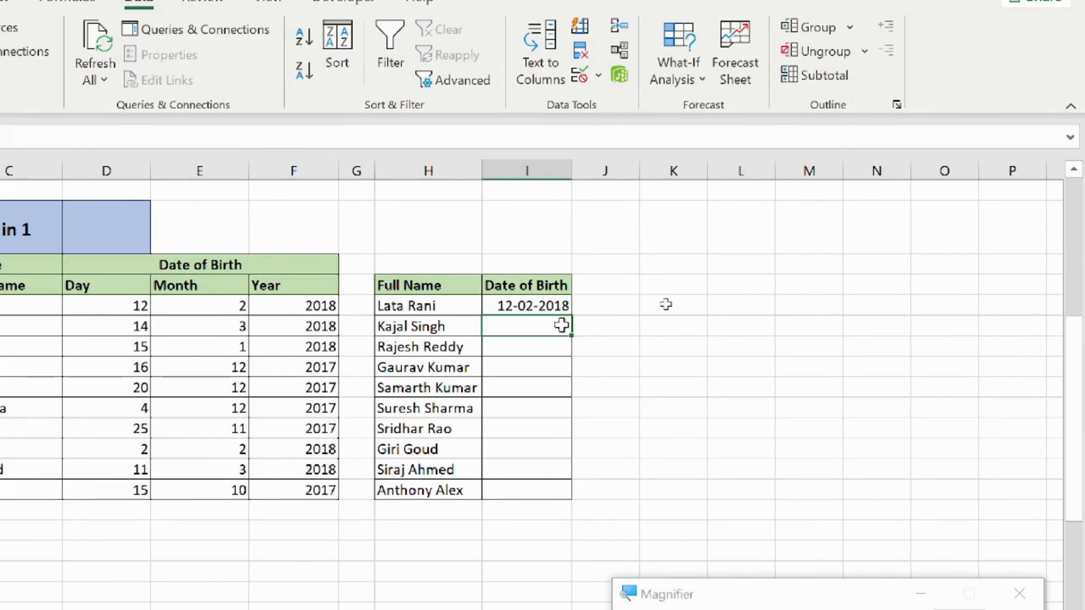
click(552, 310)
drag(572, 315, 552, 504)
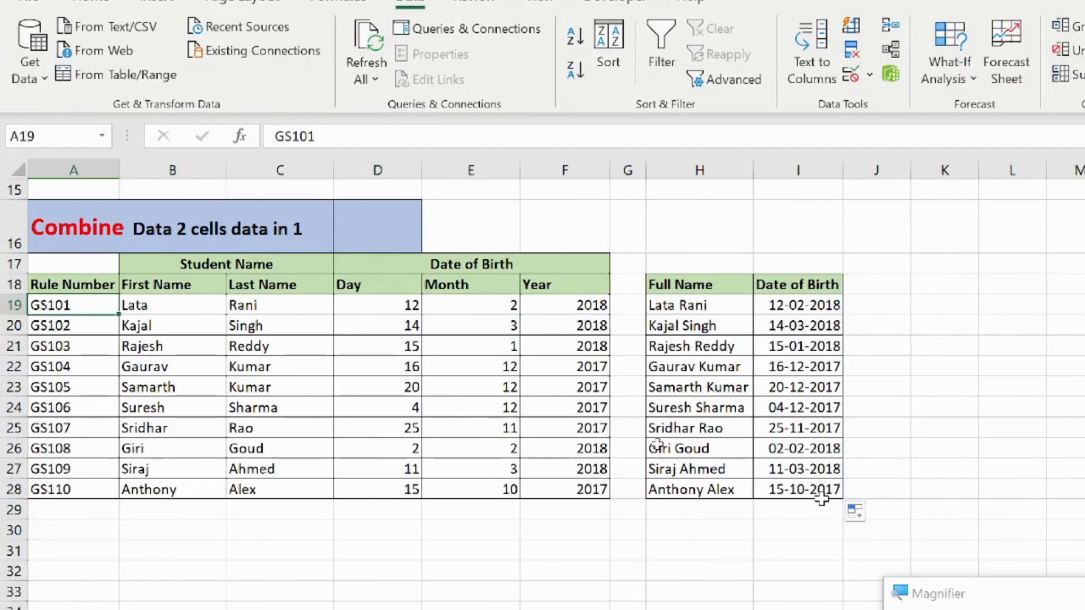
- Review the finished Separate and Combine sections from the start of the sheet down to row 30
key(Up)
key(Up)
key(ctrl+Home)
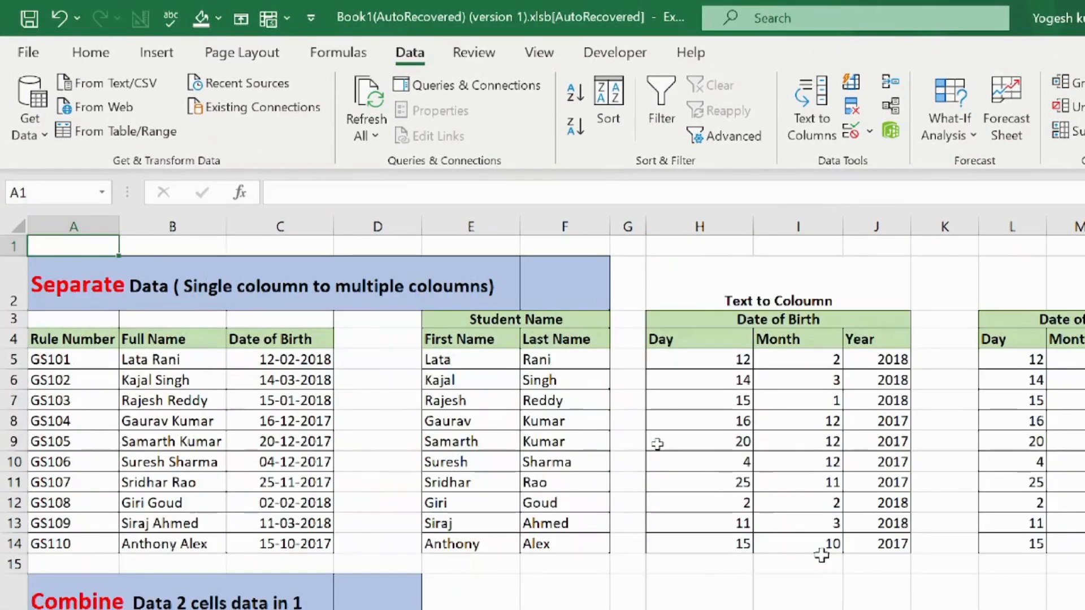
key(Down)
key(Down)
key(Down)
key(Down)
key(Down)
key(Down)
key(Down)
key(Down)
key(Down)
key(Down)
key(Down)
key(Down)
key(Down)
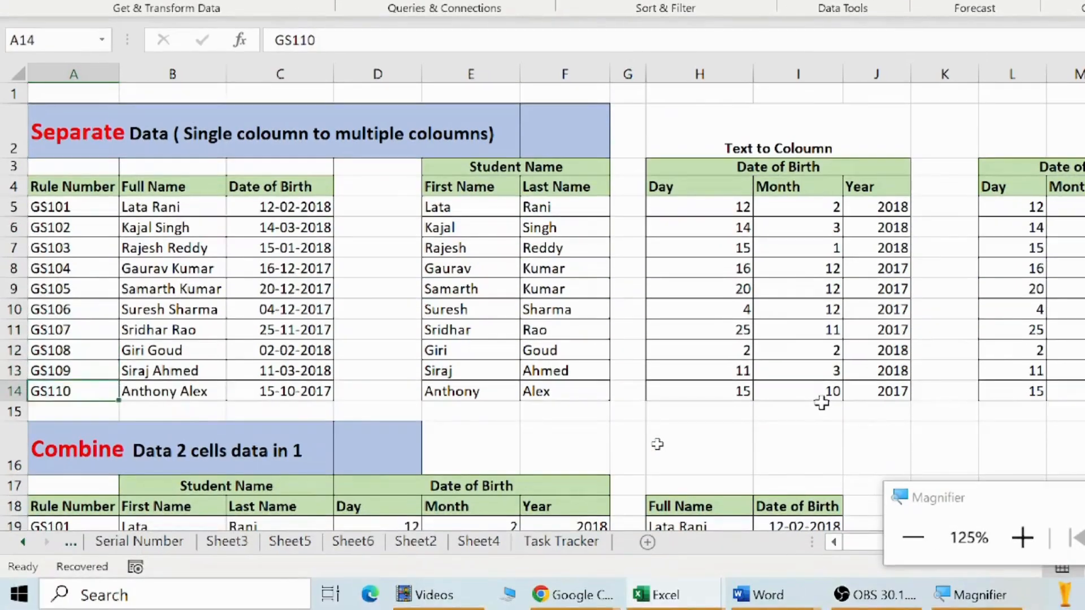
key(Down)
key(Down)
key(Down)
key(Down)
key(Down)
key(Down)
key(Down)
key(Down)
key(Down)
key(Down)
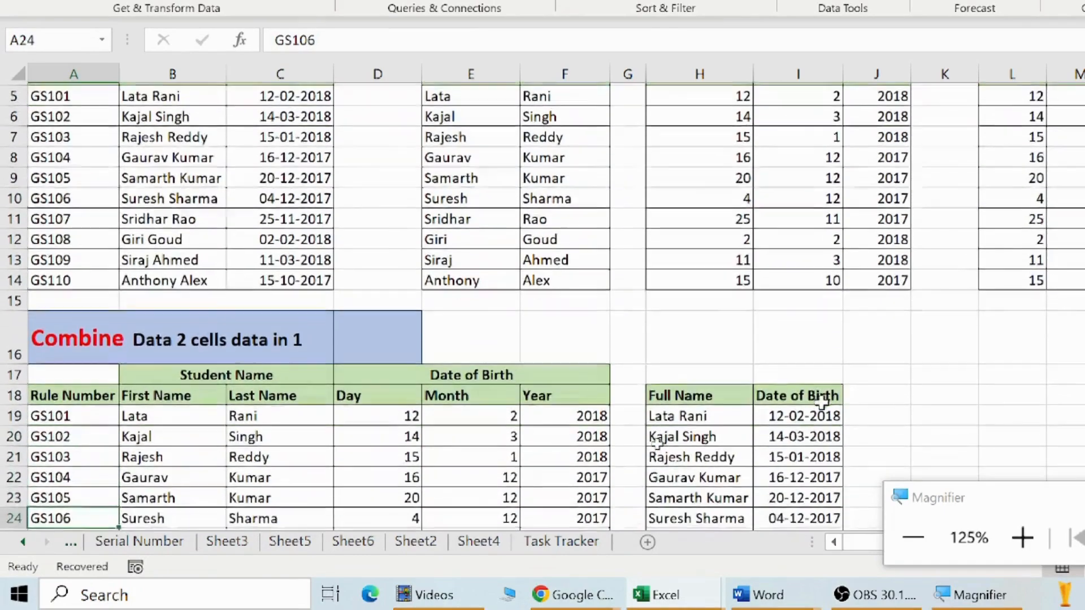
key(Down)
key(Down)
key(Down)
key(Down)
key(Down)
key(Down)
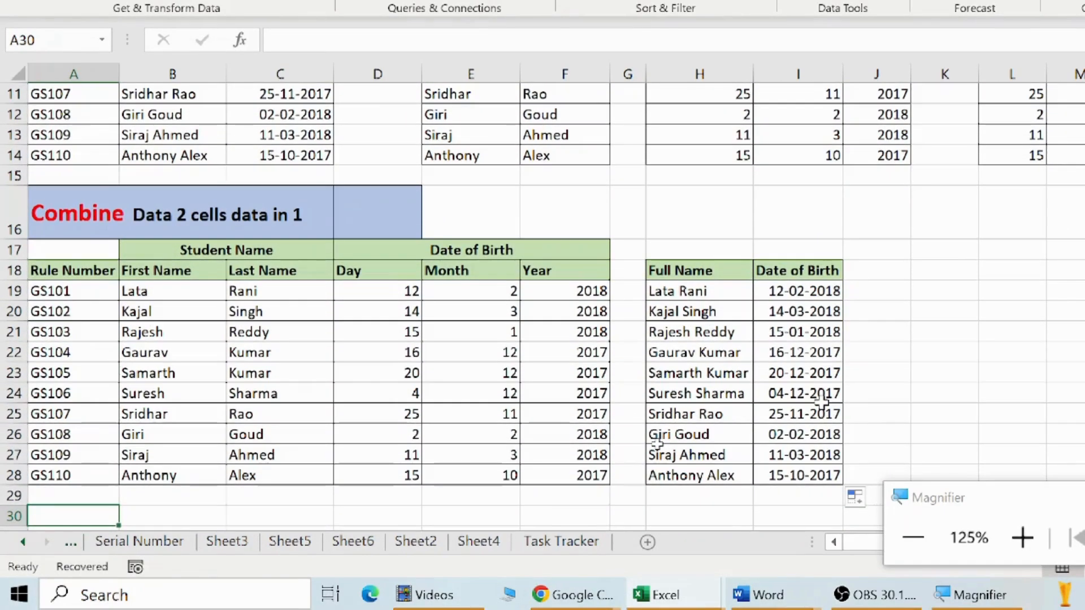